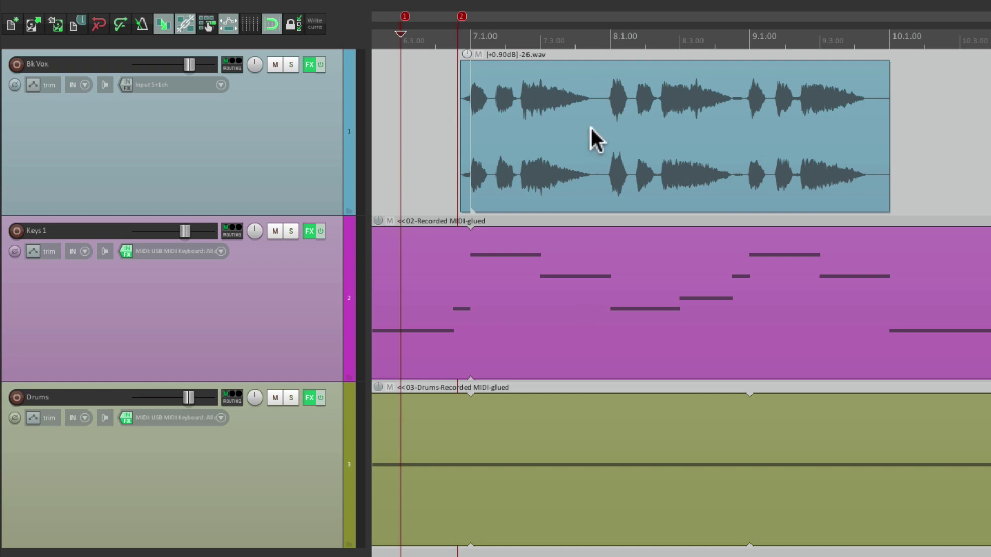
Insert a new track below Bk Vox and name it "Stutter Reverb"
key(space)
click(261, 141)
key(ctrl+t)
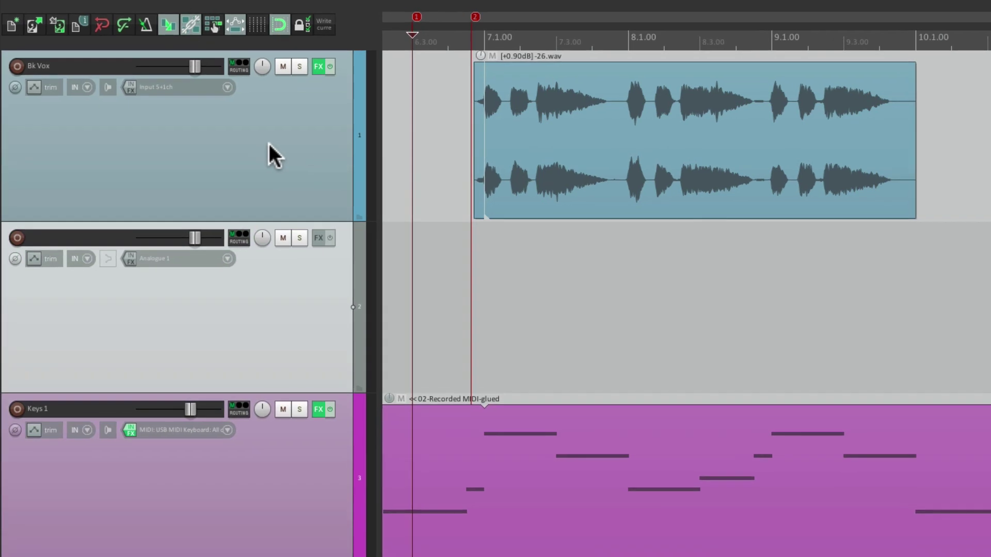
double_click(99, 247)
text(Stutter Reverb)
key(Return)
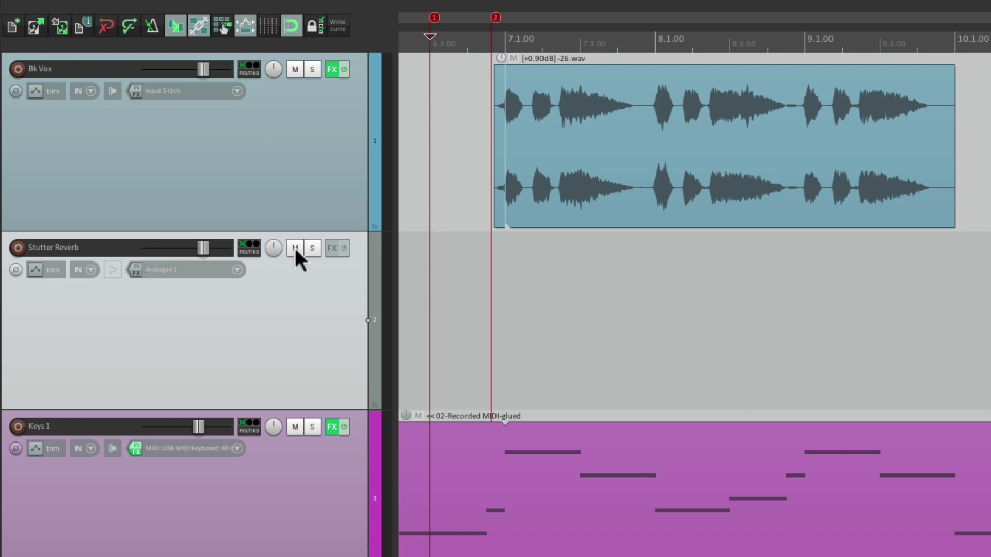
Add the Cockos ReaVerbate plug-in to the Stutter Reverb track
click(331, 248)
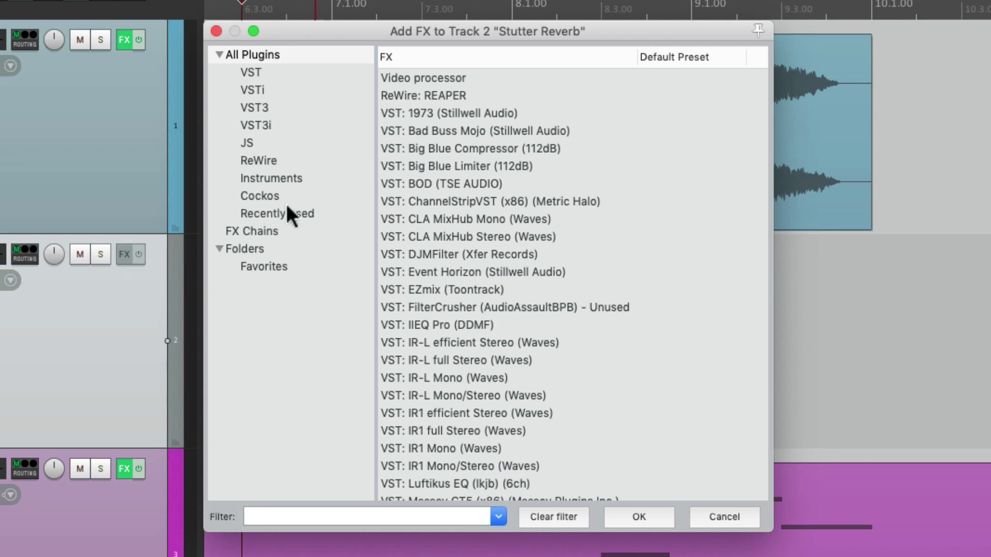
click(316, 196)
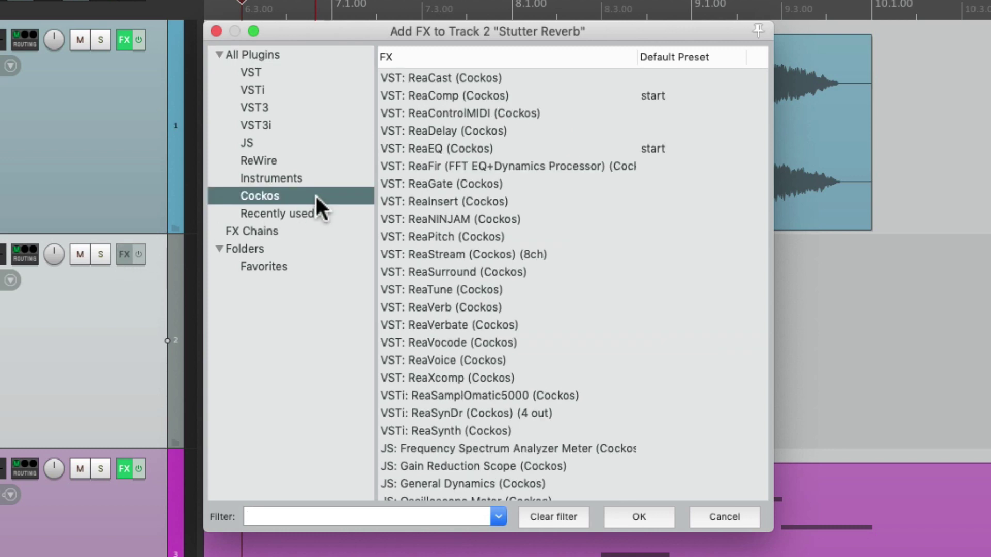
scroll(594, 312, down, 3)
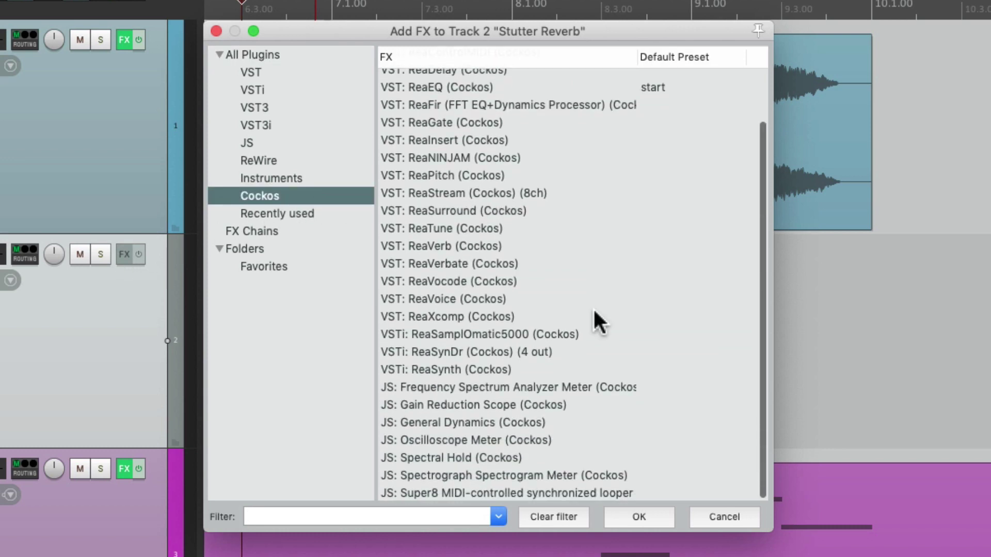
click(523, 260)
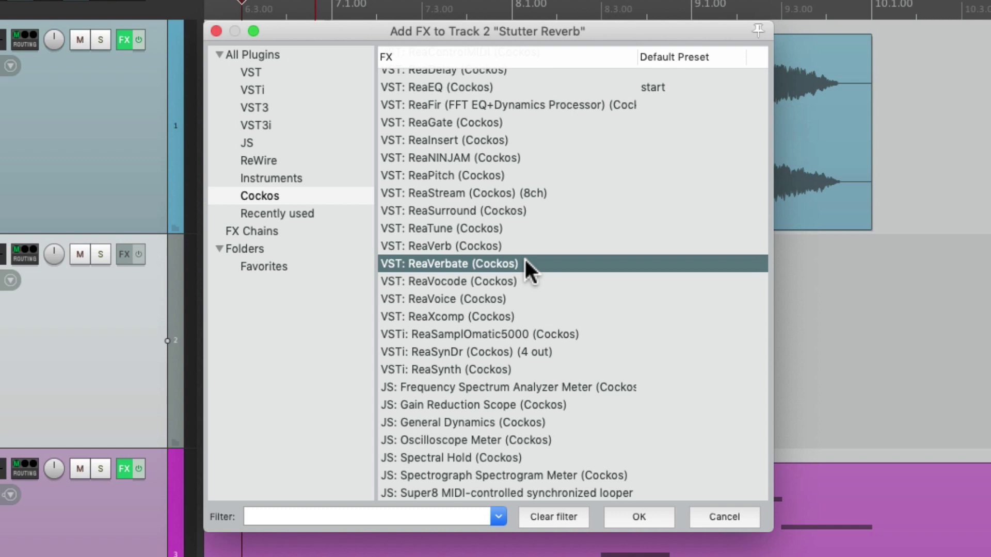
double_click(505, 261)
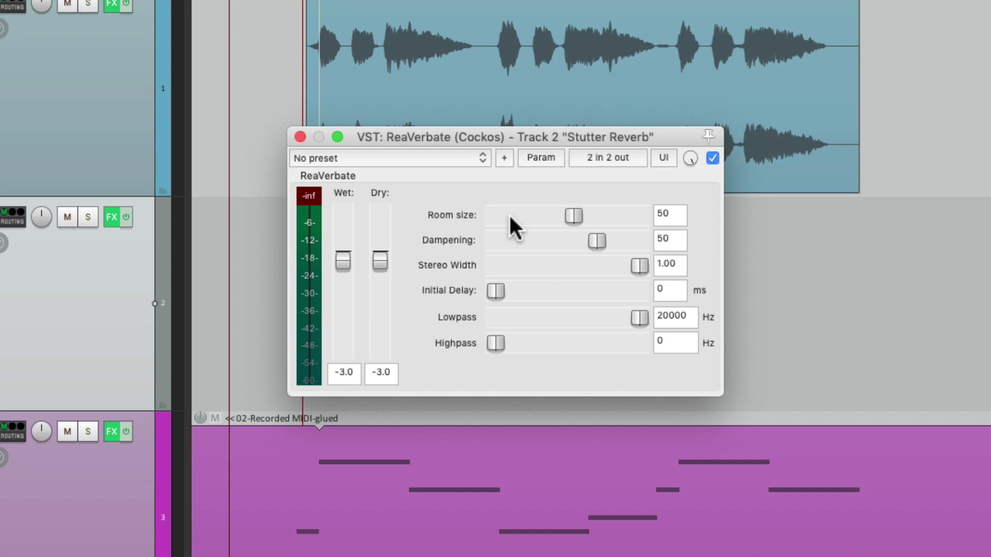
Configure ReaVerbate with dry at -inf, wet at 0.0, room size 96, dampening 24 and lowpass 9852 Hz
drag(381, 261, 387, 372)
double_click(344, 261)
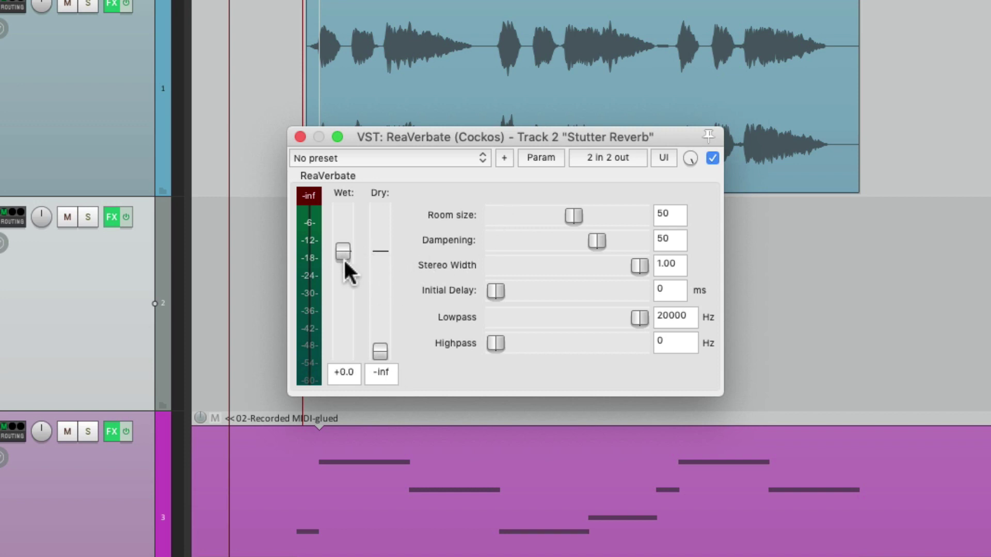
drag(575, 216, 635, 219)
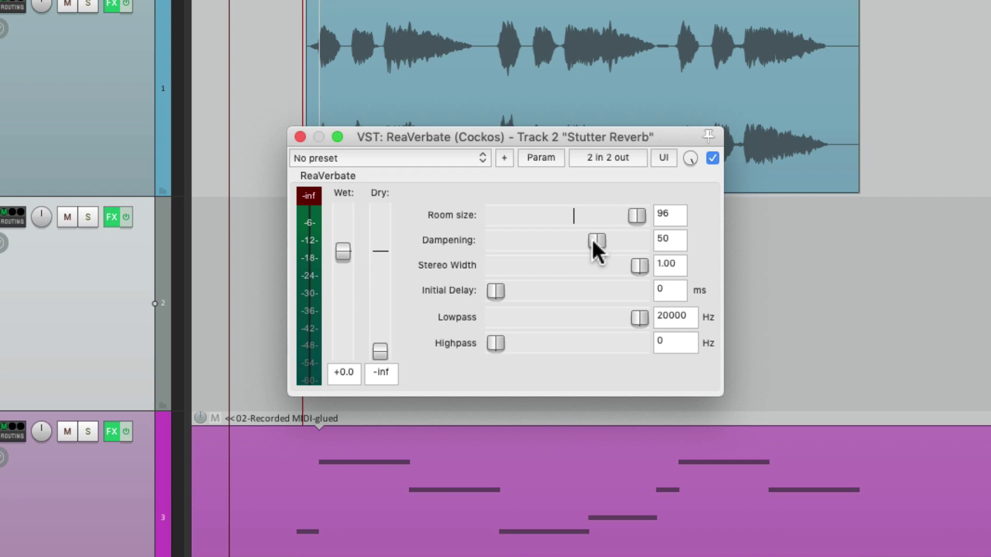
drag(593, 240, 565, 240)
drag(564, 240, 560, 245)
drag(637, 320, 612, 319)
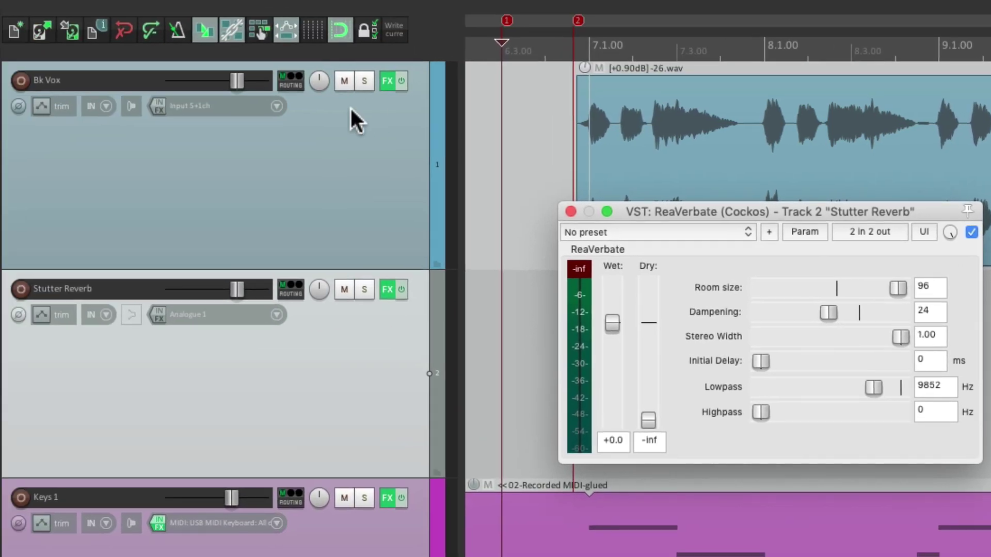
Create a send from Bk Vox to the Stutter Reverb track and set its level to -7.62 dB
drag(296, 82, 384, 338)
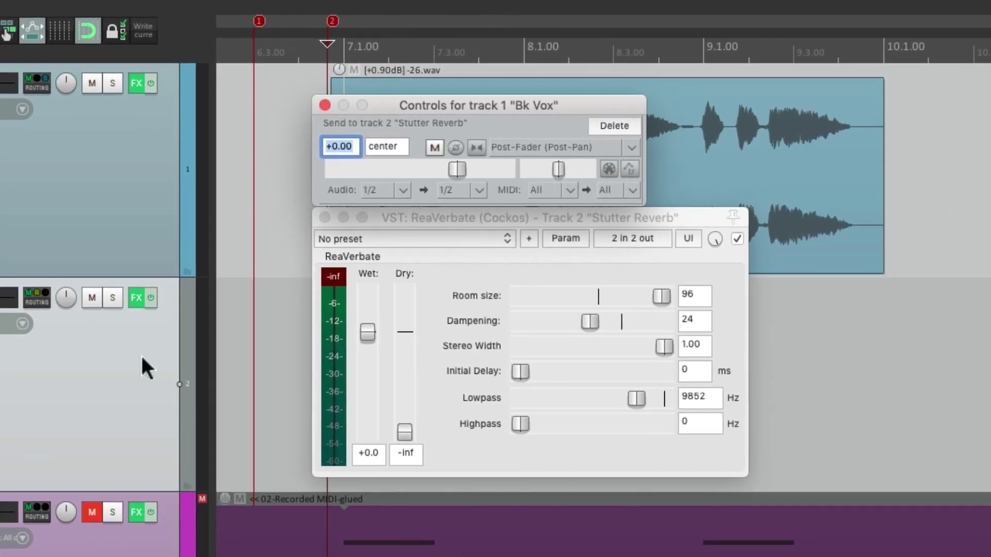
drag(457, 169, 427, 165)
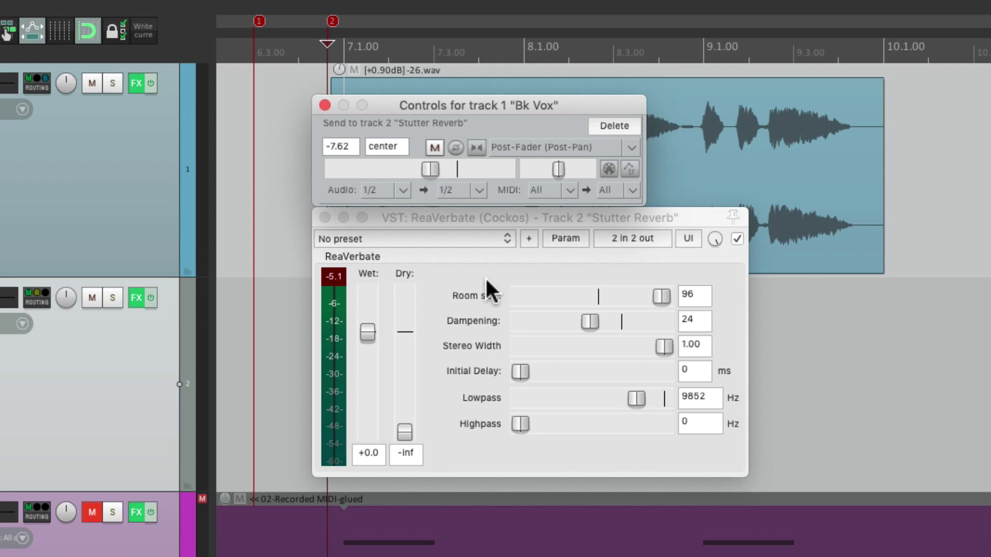
Enable parameter modulation with an LFO on ReaVerbate's Wet parameter and arrange the modulation and plug-in windows side by side
click(366, 330)
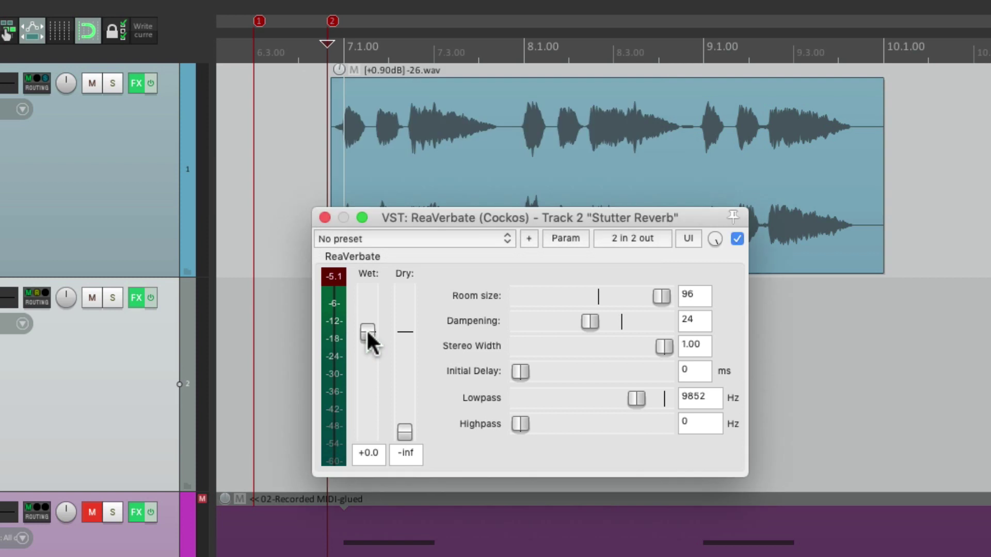
click(556, 236)
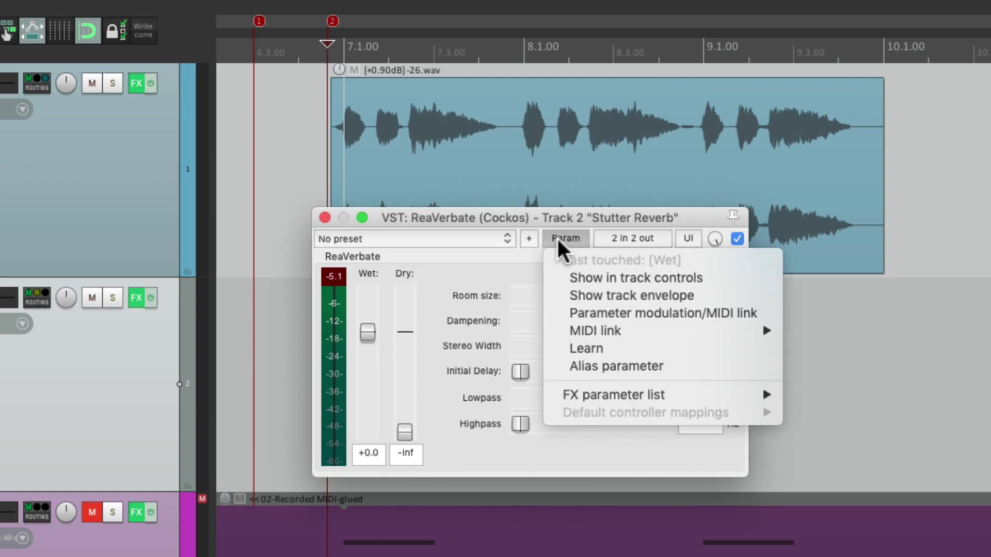
click(561, 314)
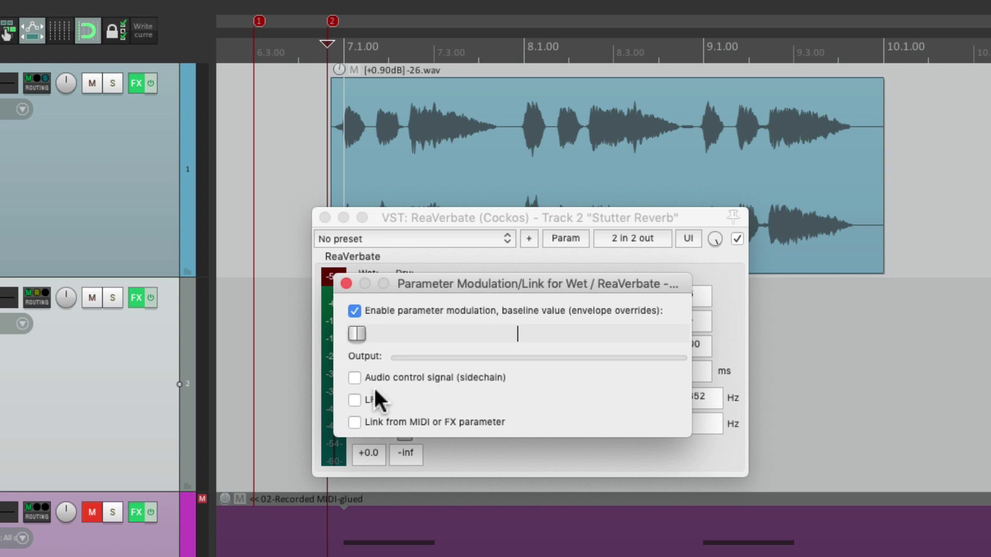
click(355, 400)
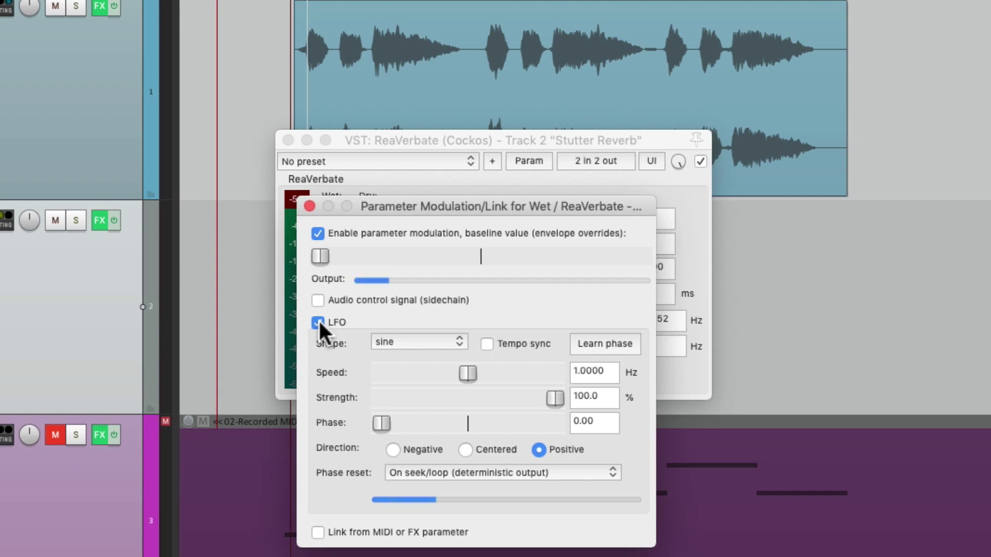
drag(503, 293, 453, 286)
drag(416, 209, 366, 212)
drag(420, 138, 690, 209)
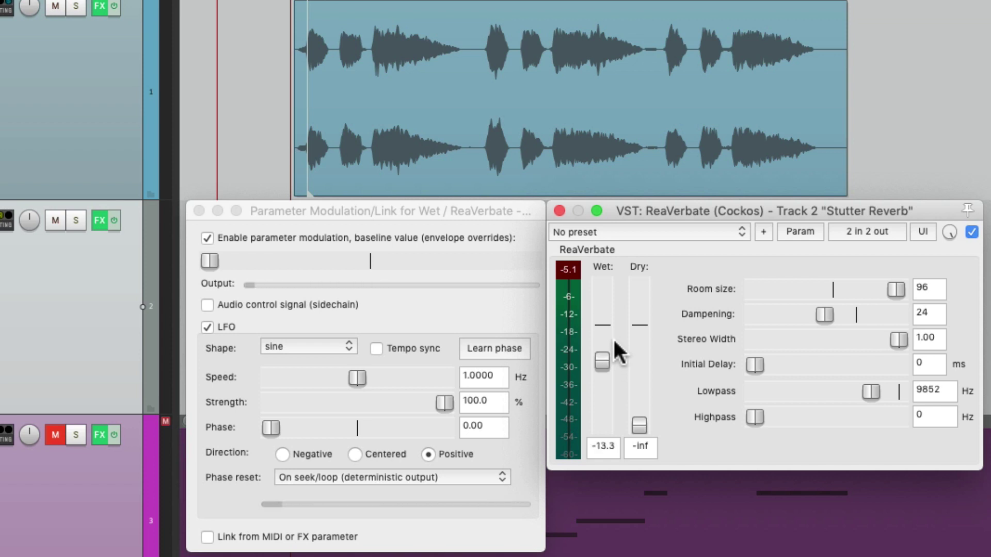
Set the LFO strength to about 52.3% and its shape to square
drag(443, 403, 360, 402)
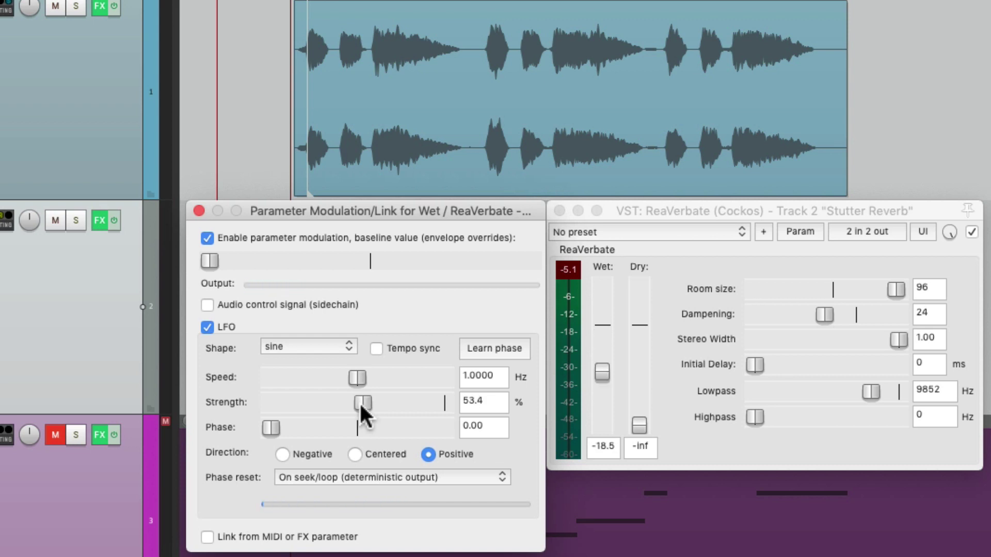
click(321, 346)
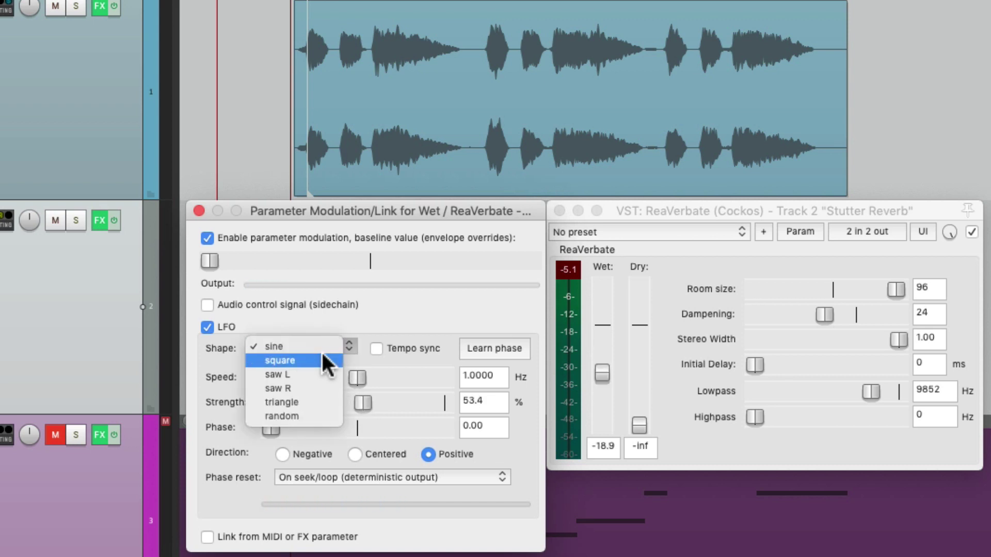
click(321, 360)
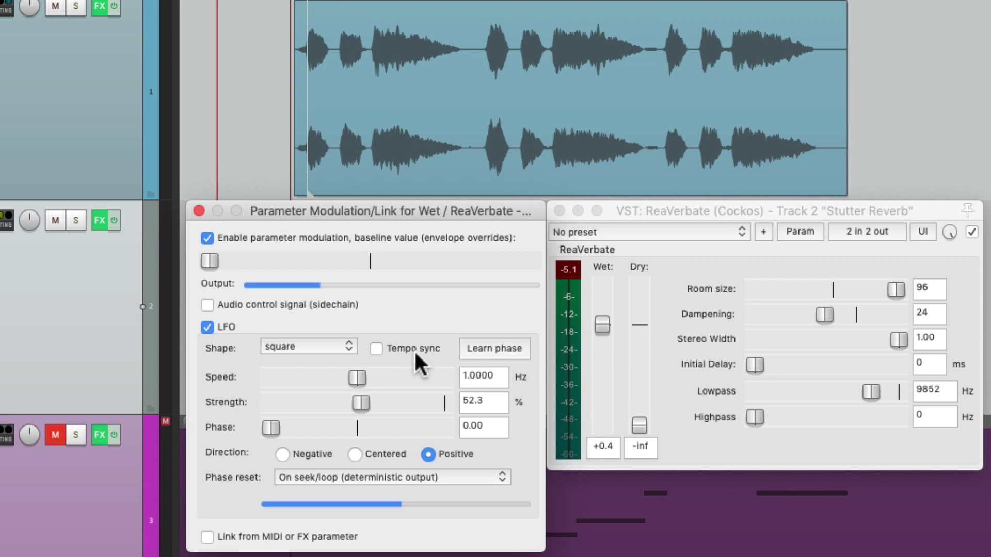
Sync the LFO to the tempo and set its speed to 1 QN
click(375, 349)
double_click(481, 376)
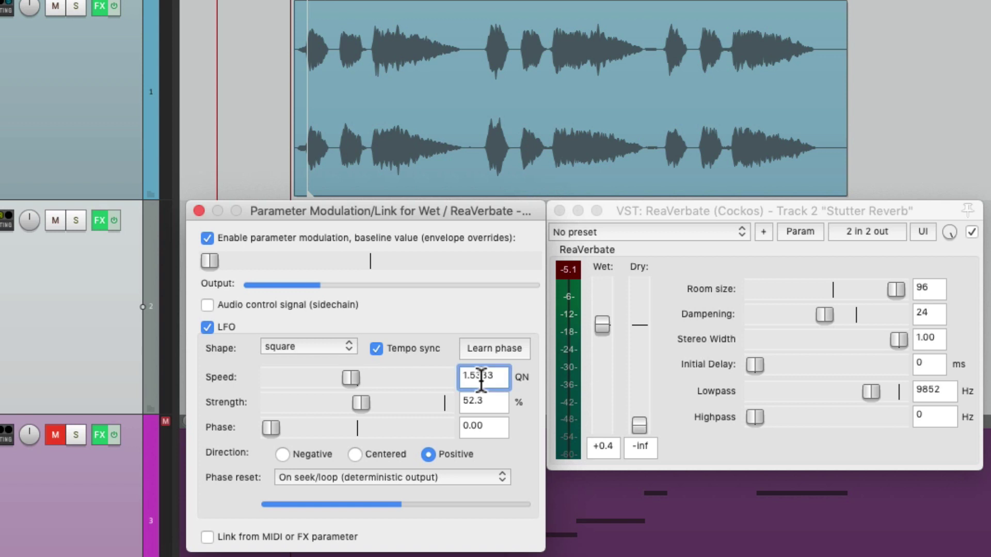
text(1)
key(Return)
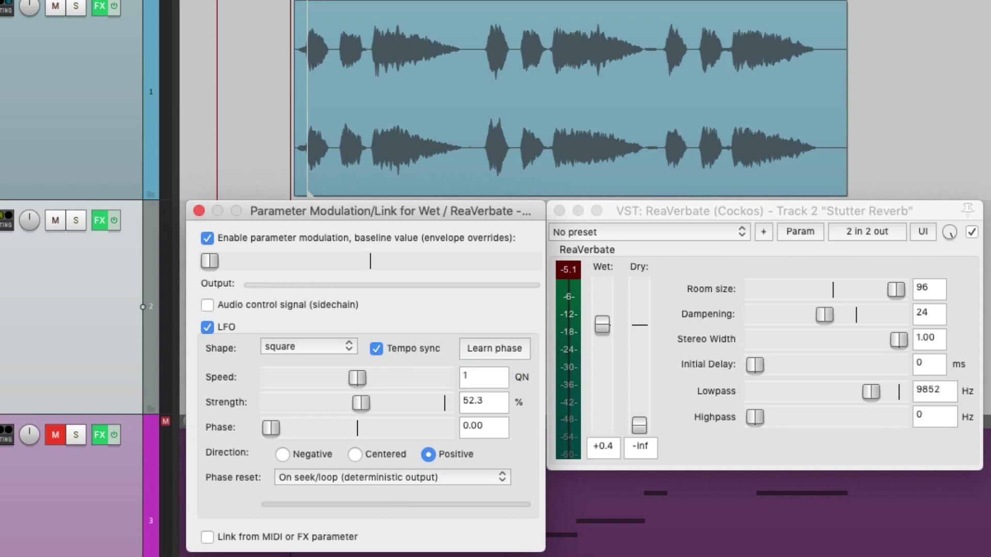
During playback, set ReaVerbate's dampening to 11 and its lowpass to 10356 Hz
key(space)
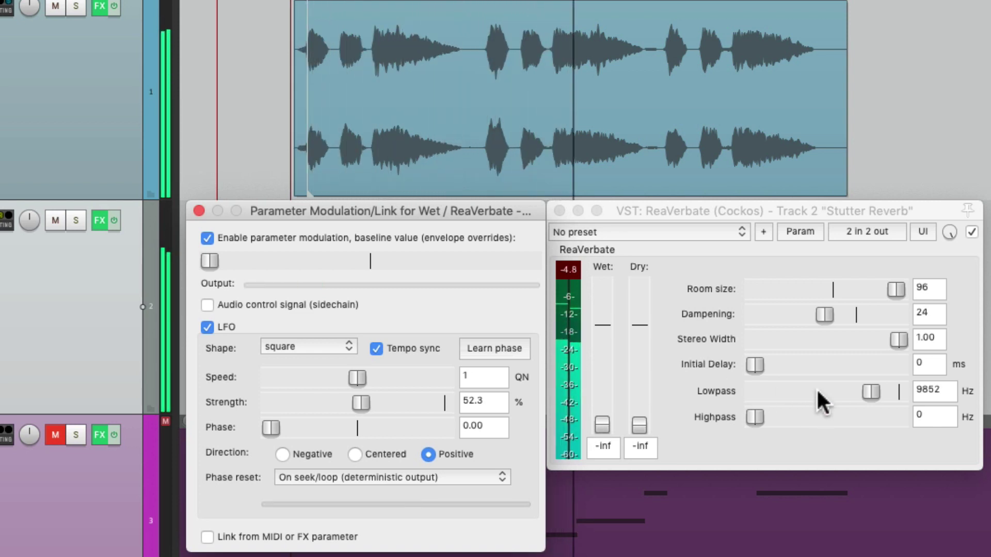
click(817, 317)
drag(815, 317, 798, 317)
drag(866, 389, 867, 388)
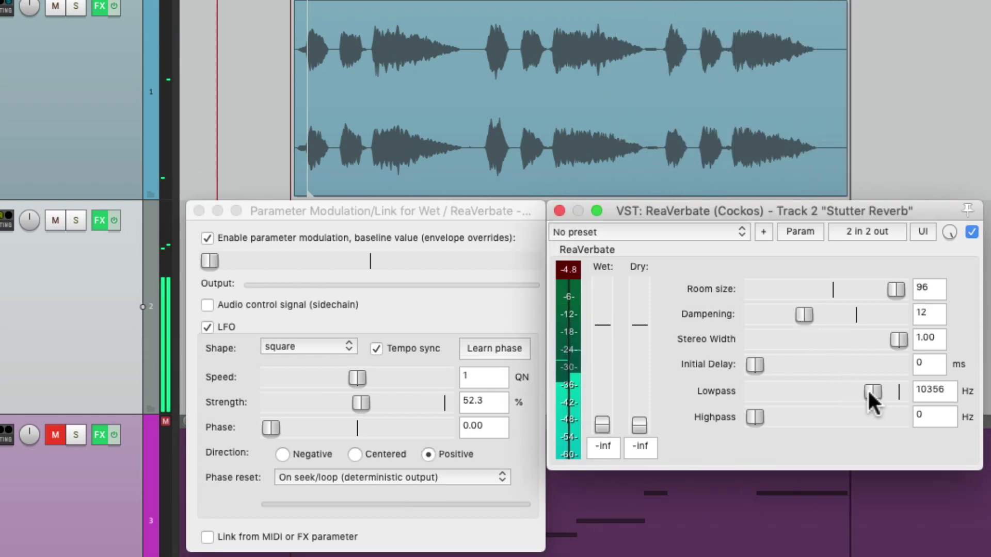
drag(805, 313, 804, 314)
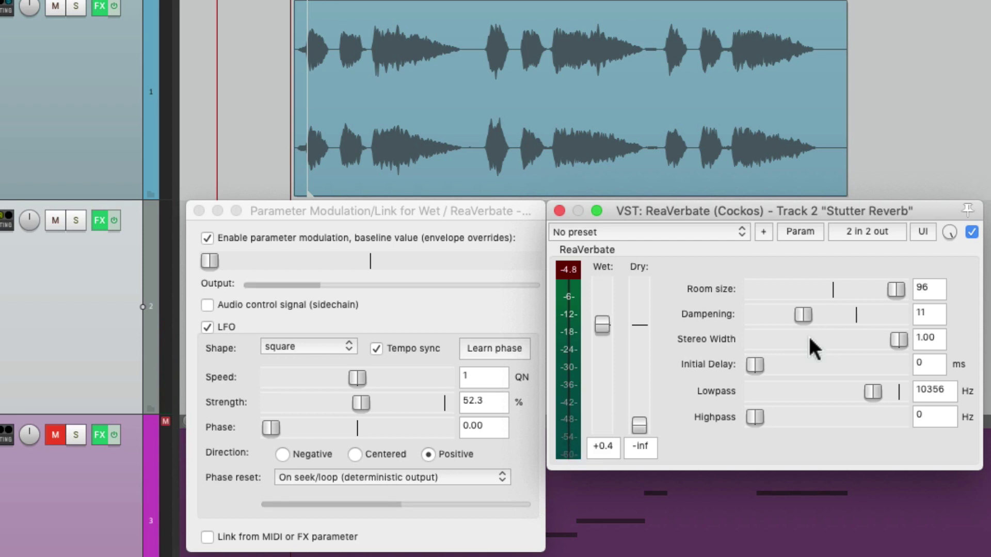
Mute the Keys 1 track
click(429, 212)
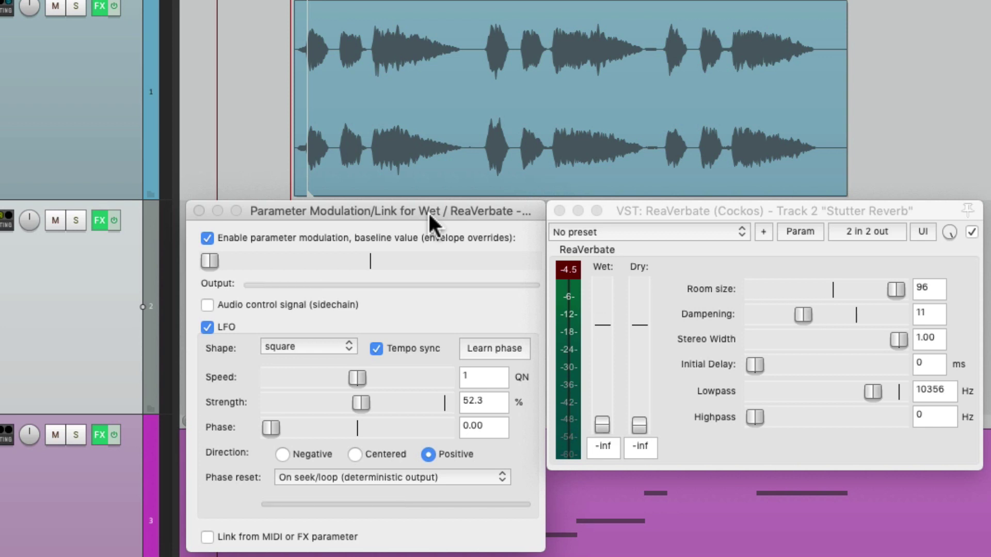
click(608, 209)
key(F5)
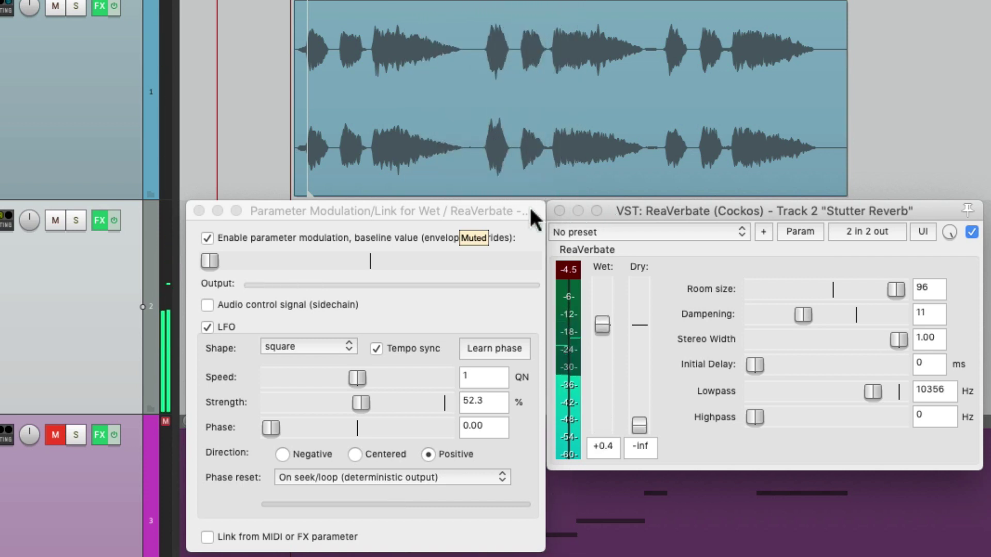
click(476, 206)
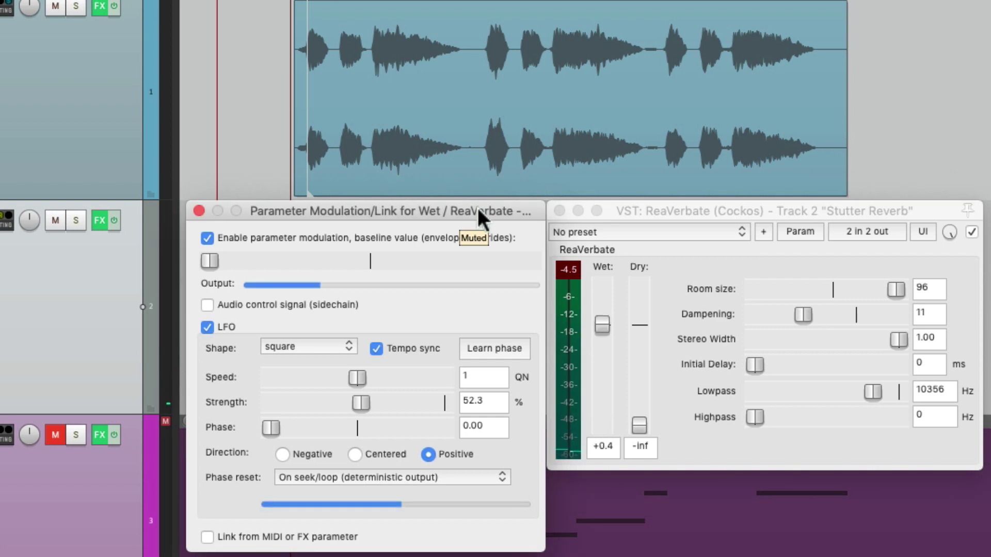
Set the LFO direction to Negative, reset the modulation baseline to its default, and raise the LFO strength to 100%
click(285, 453)
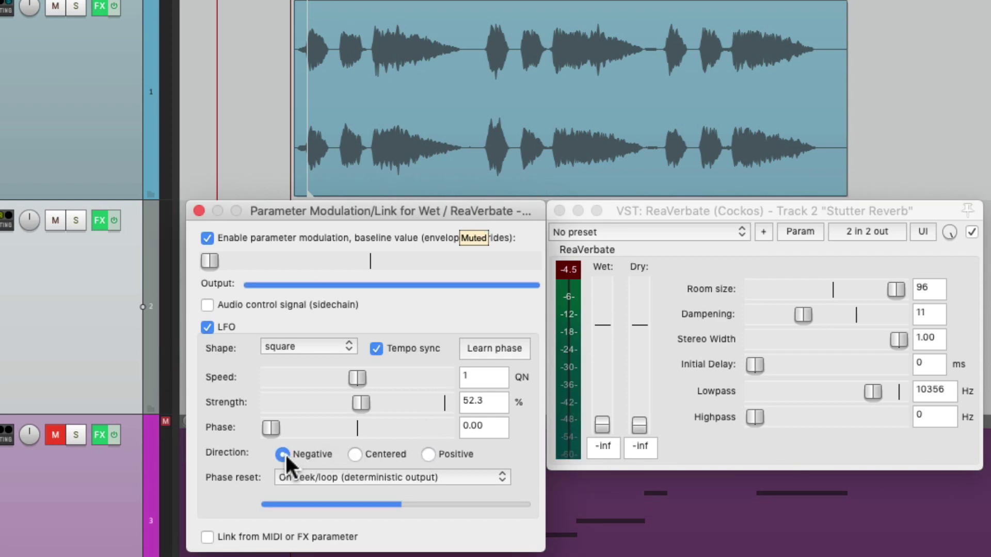
double_click(209, 261)
drag(362, 403, 465, 404)
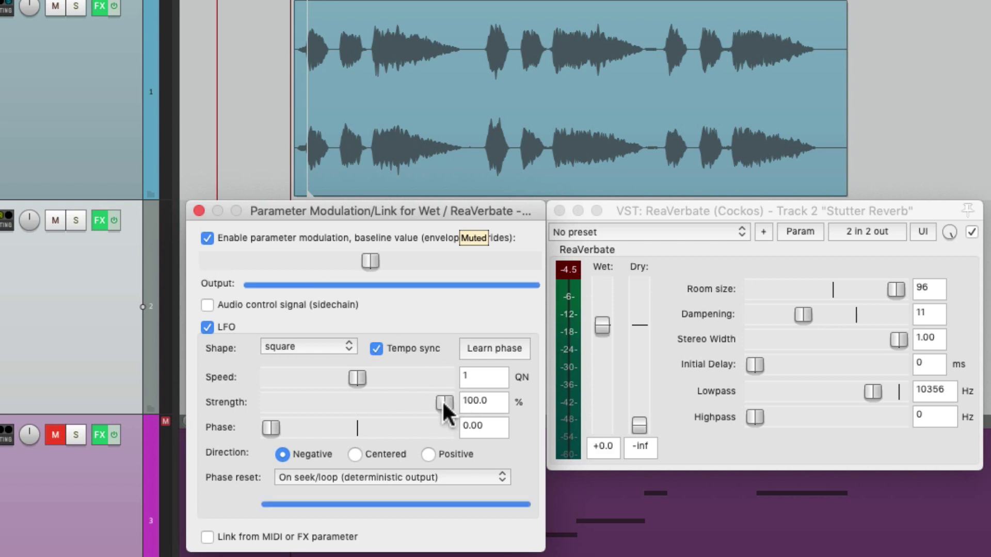
Play the project and lower the Bk Vox send level to the Stutter Reverb track to -8.21 dB
key(space)
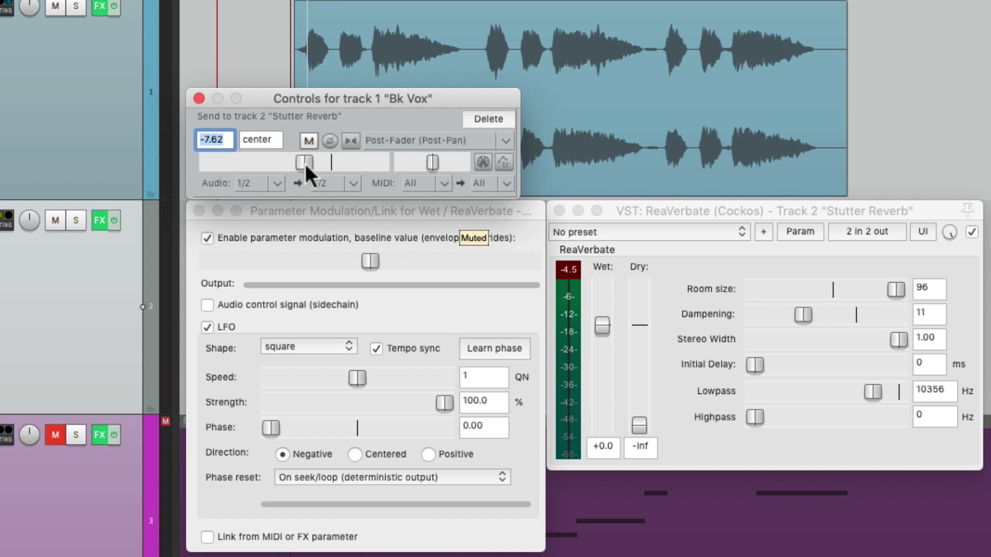
drag(305, 161, 302, 161)
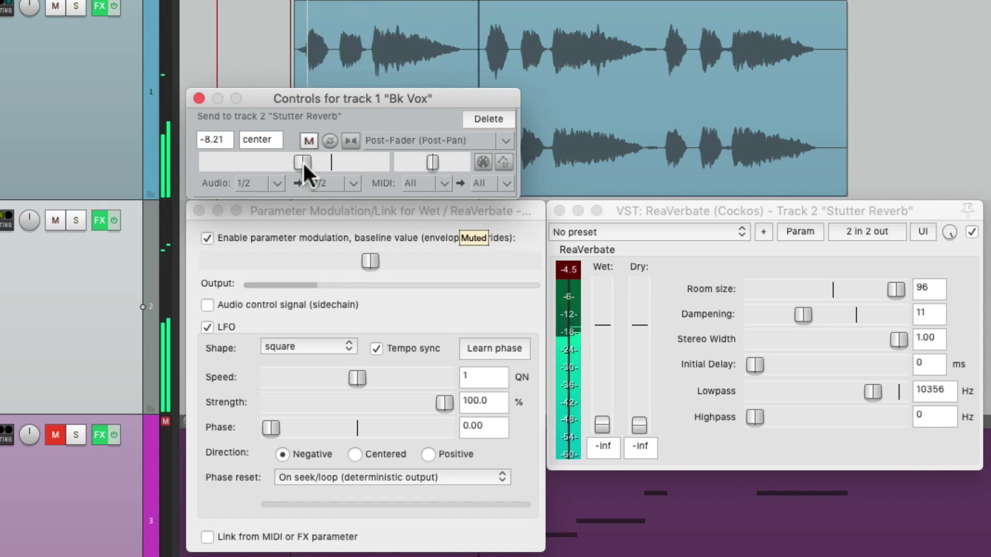
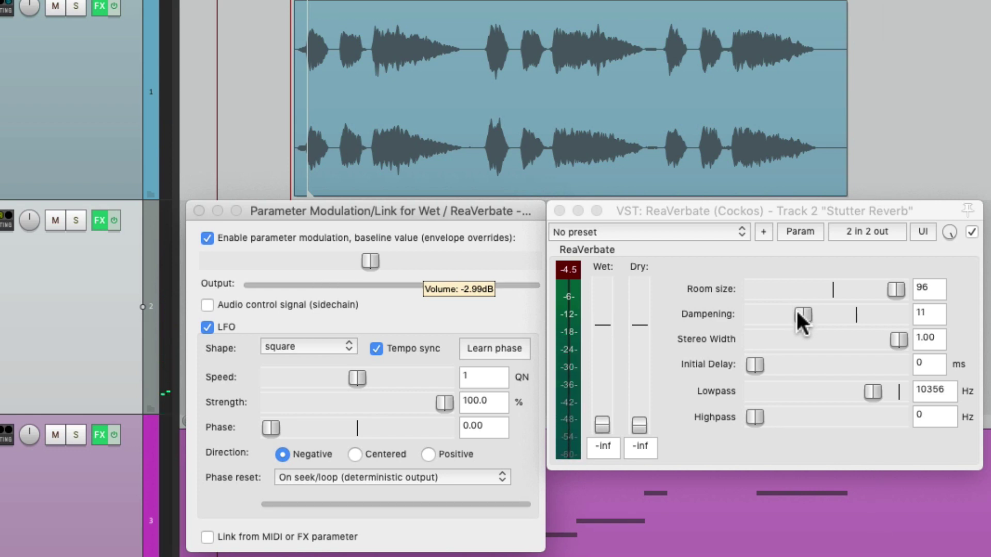
Set the tempo-synced LFO speed to .5 QN
click(478, 380)
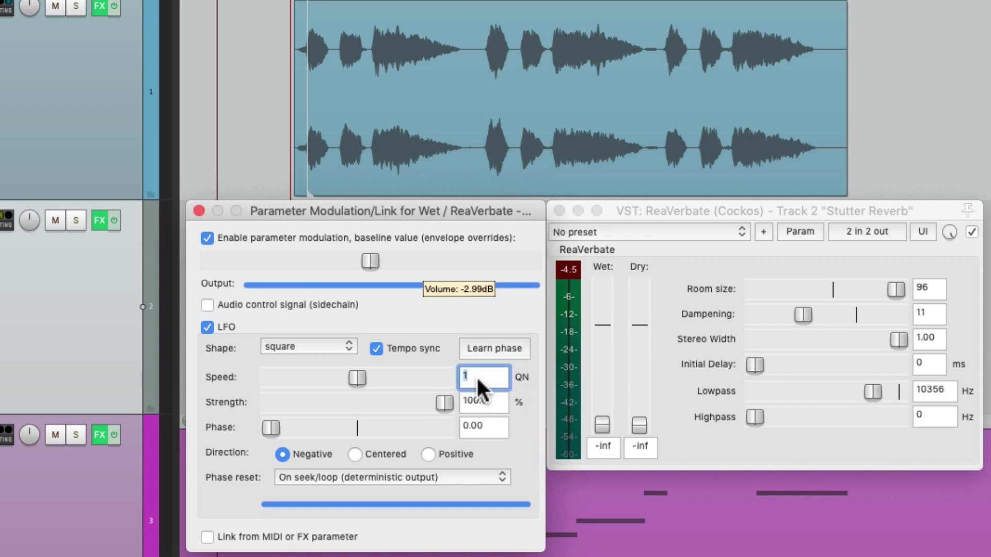
text(.5)
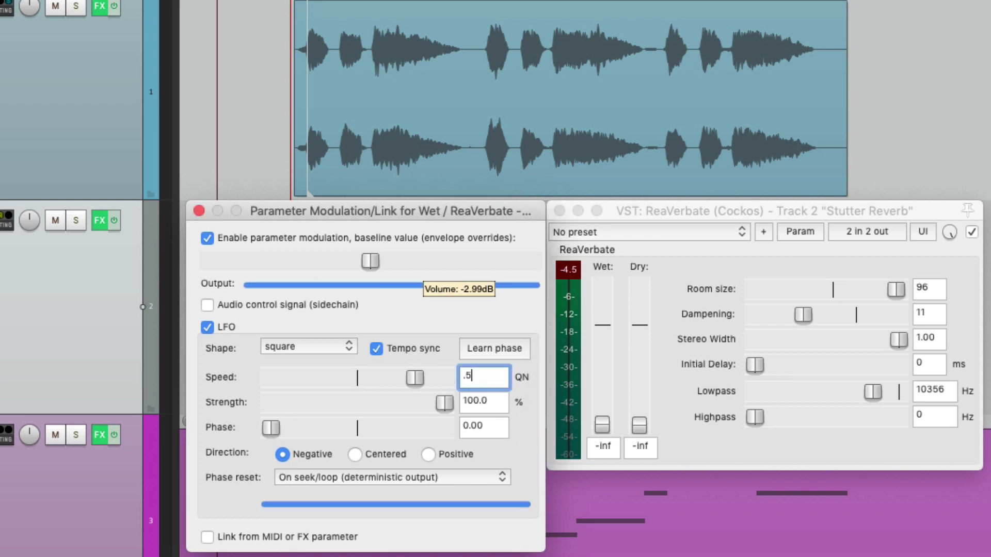
Play the project and adjust ReaVerbate's tone, setting Dampening to 8 and Lowpass to 6924 Hz
key(space)
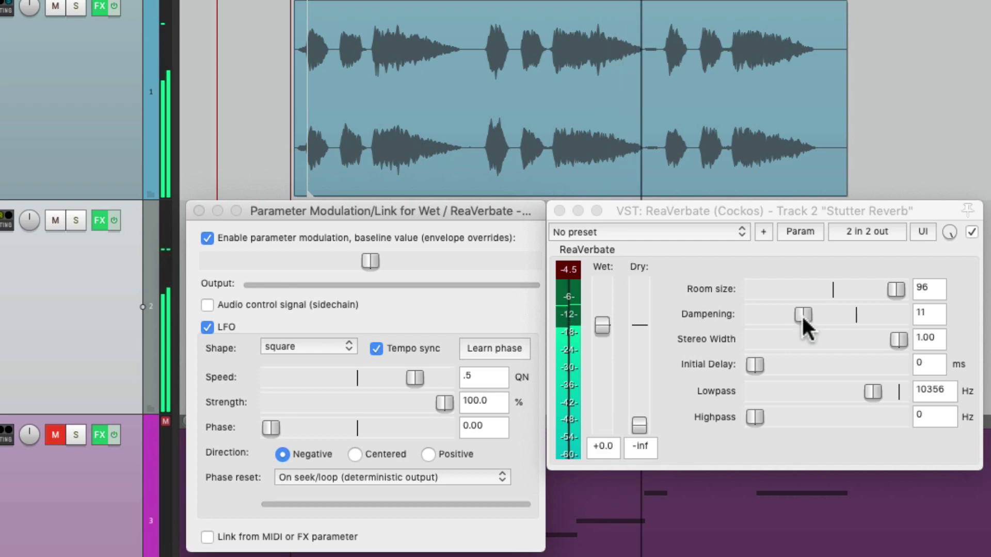
drag(803, 315, 798, 314)
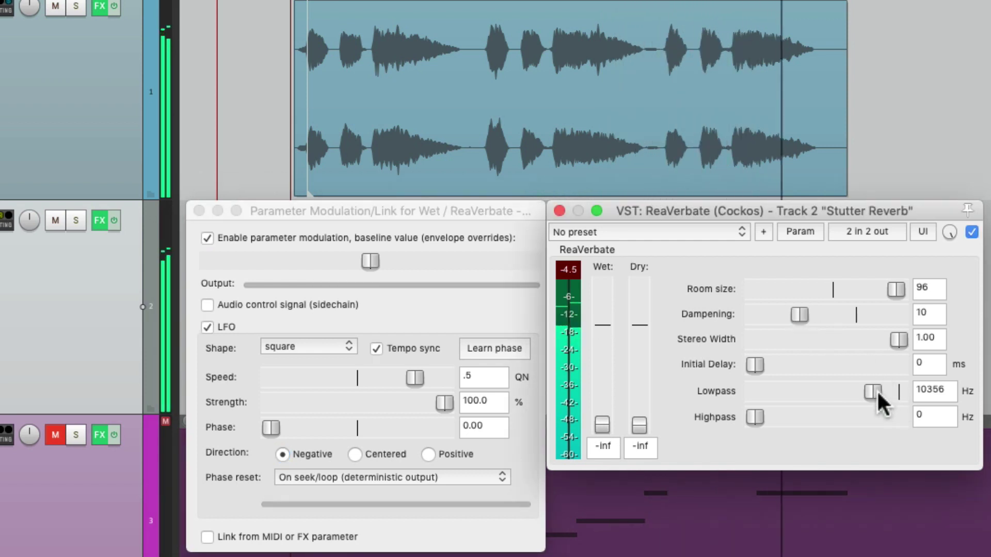
drag(876, 389, 862, 392)
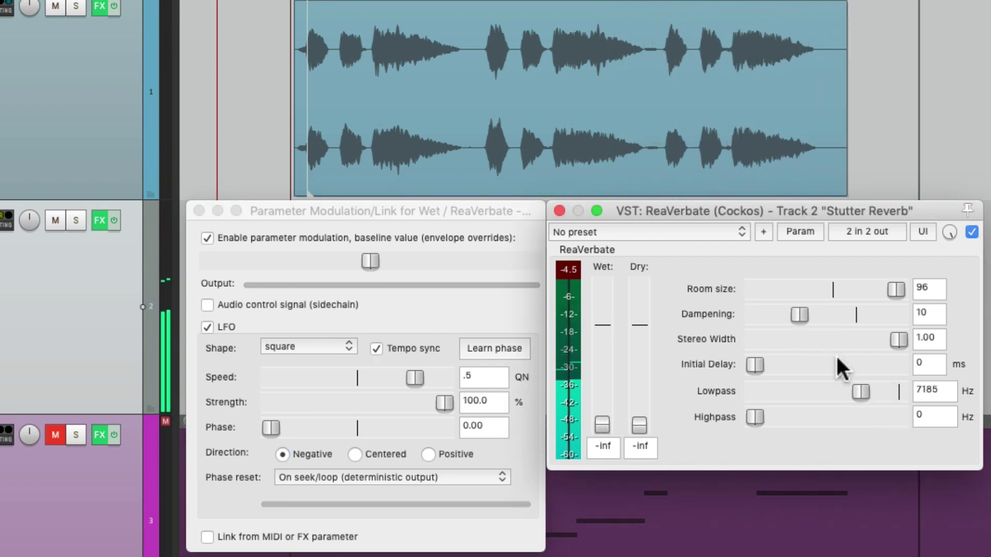
drag(800, 314, 797, 314)
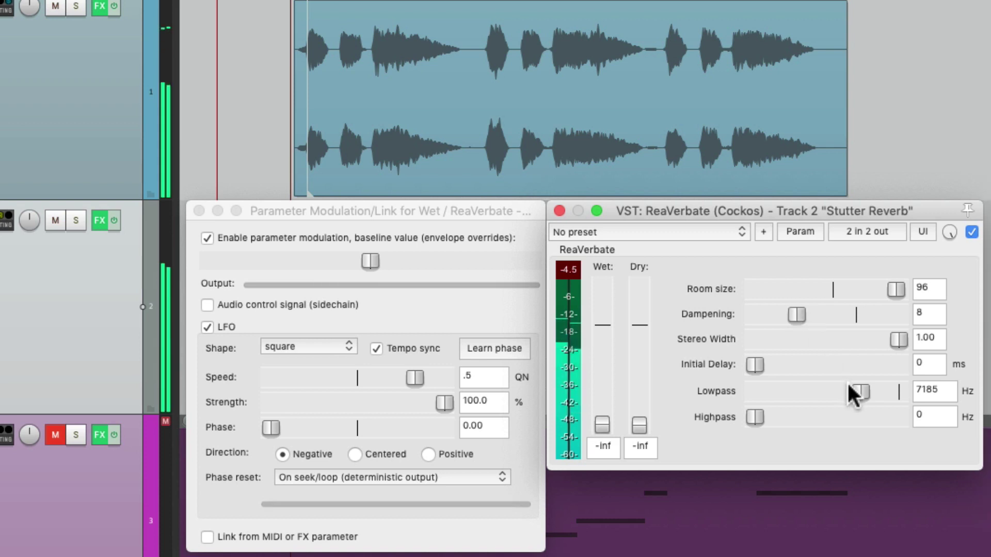
drag(853, 389, 846, 389)
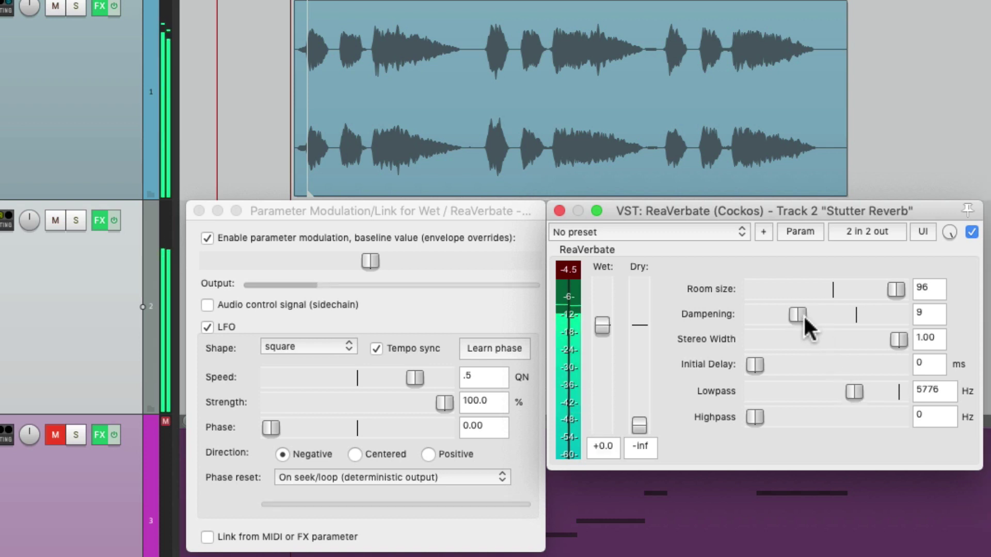
drag(803, 314, 810, 315)
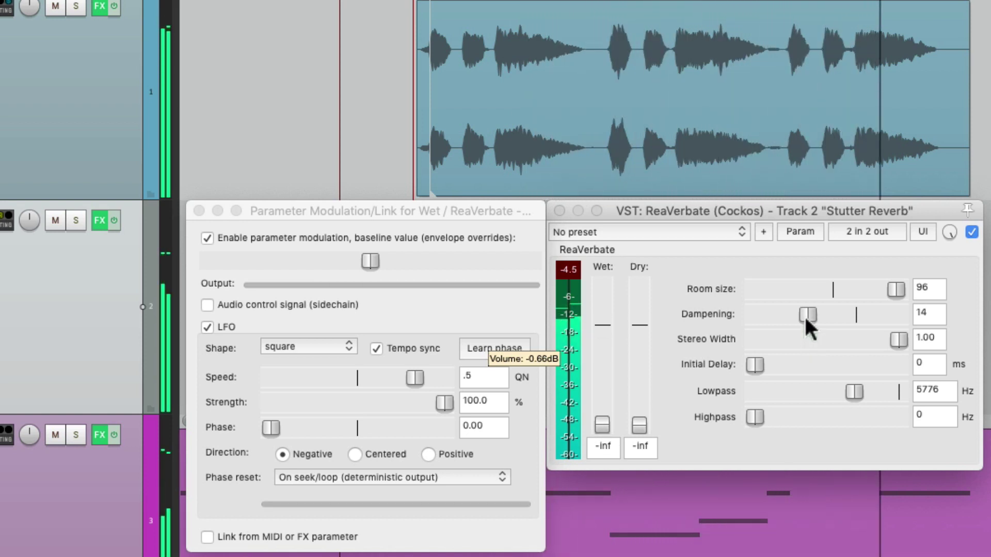
drag(804, 315, 793, 314)
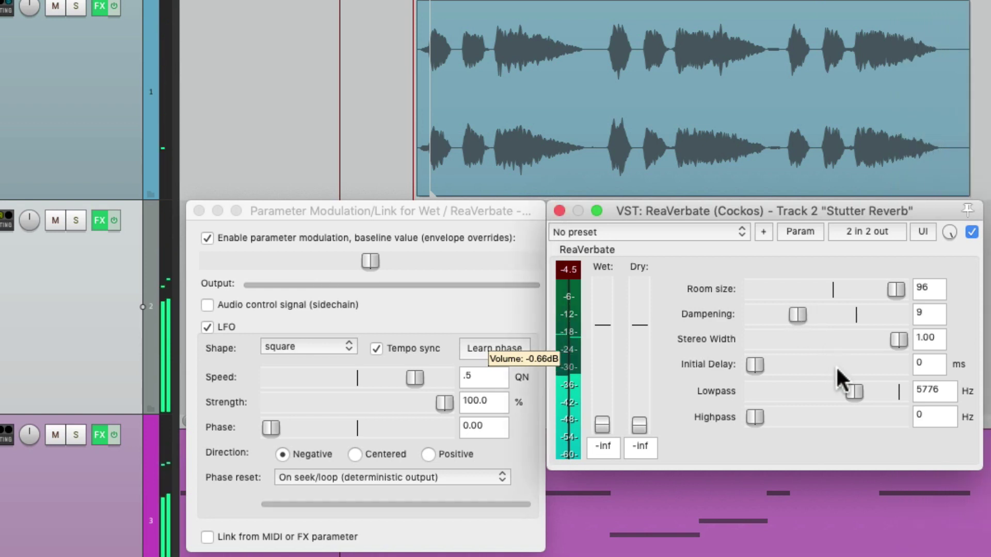
drag(849, 388, 856, 389)
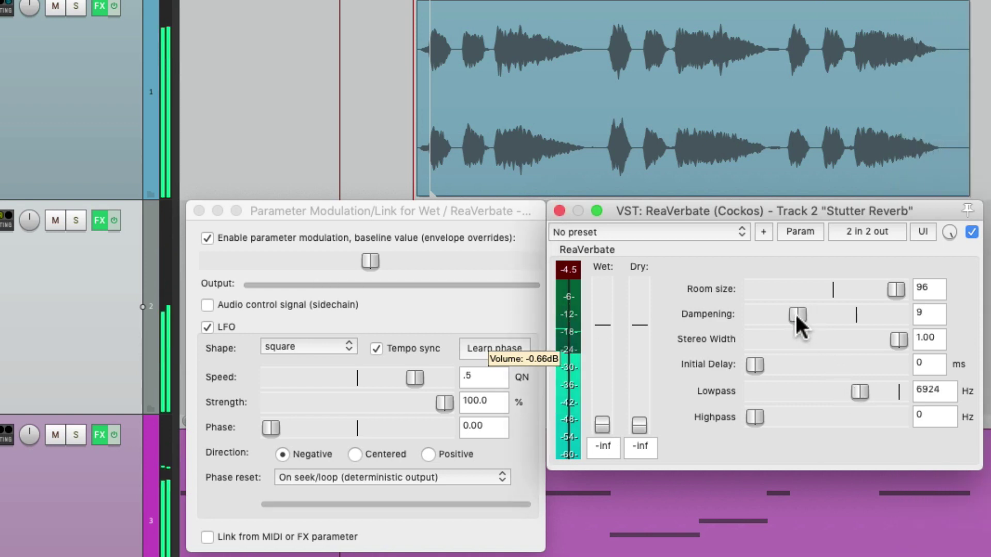
drag(795, 313, 793, 314)
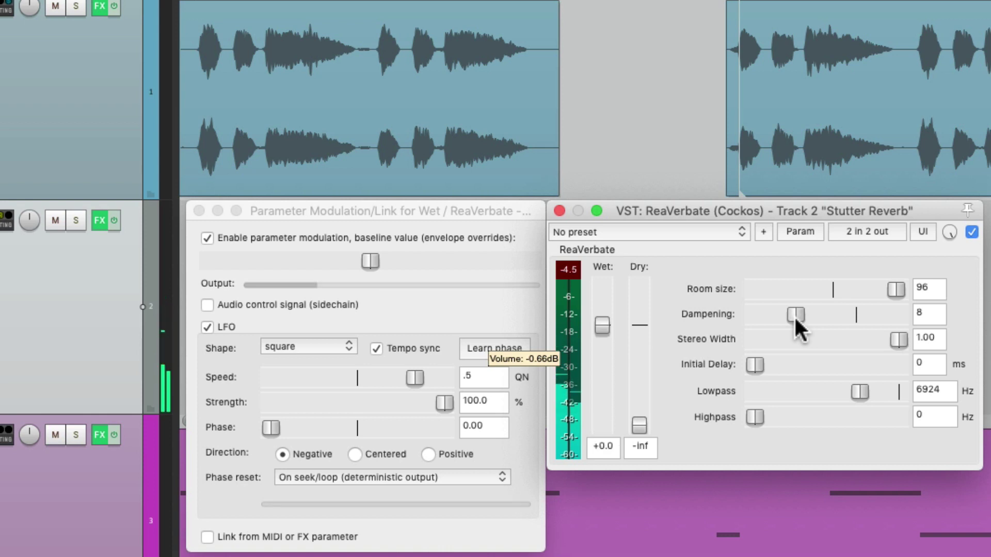
Set the LFO direction to Positive, lower the modulation baseline to its minimum, and reduce the LFO strength to 51.8%
click(426, 454)
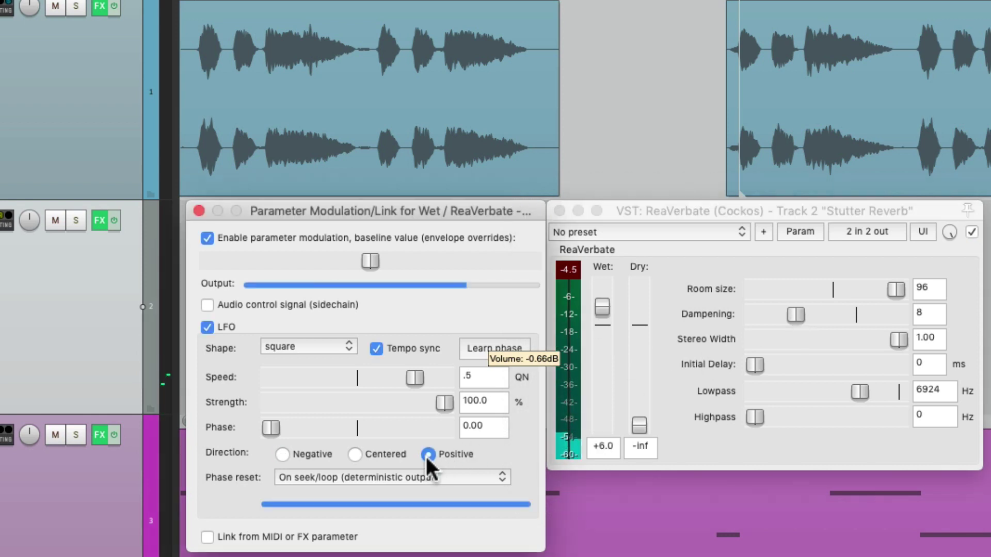
drag(364, 258, 206, 265)
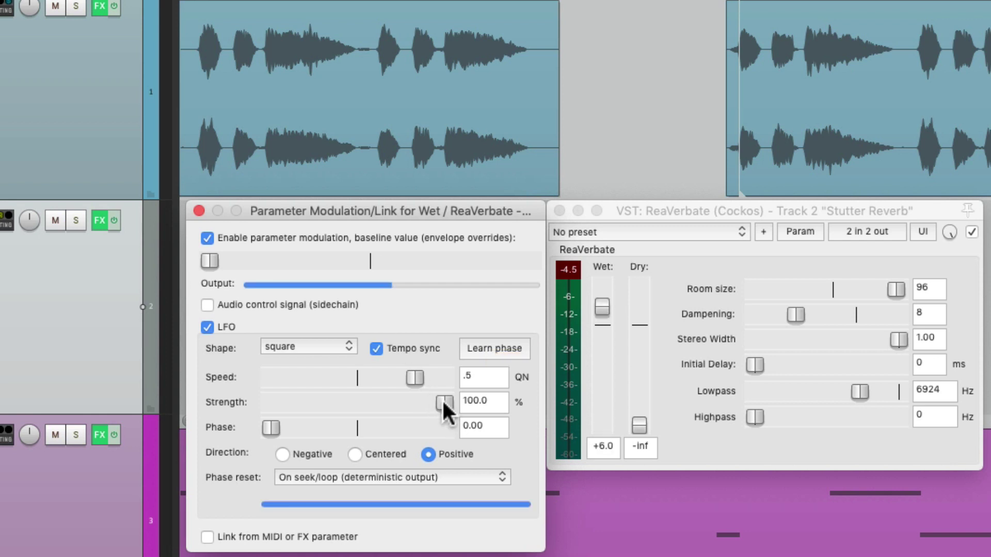
drag(443, 402, 361, 402)
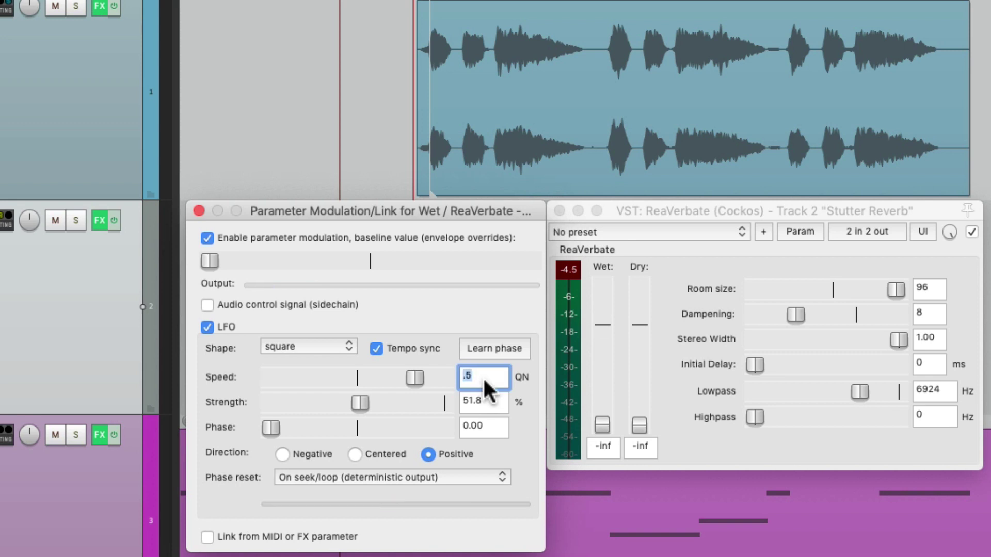
Set the wet-level LFO to a speed of .25 QN, Negative direction and 100% strength, with the modulation baseline reset to its default
text(.25)
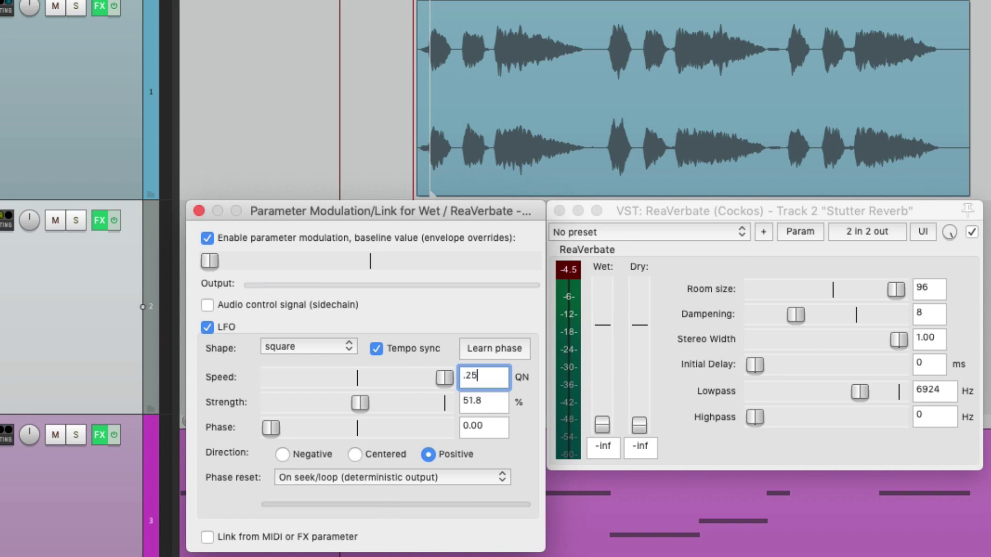
key(Return)
click(282, 455)
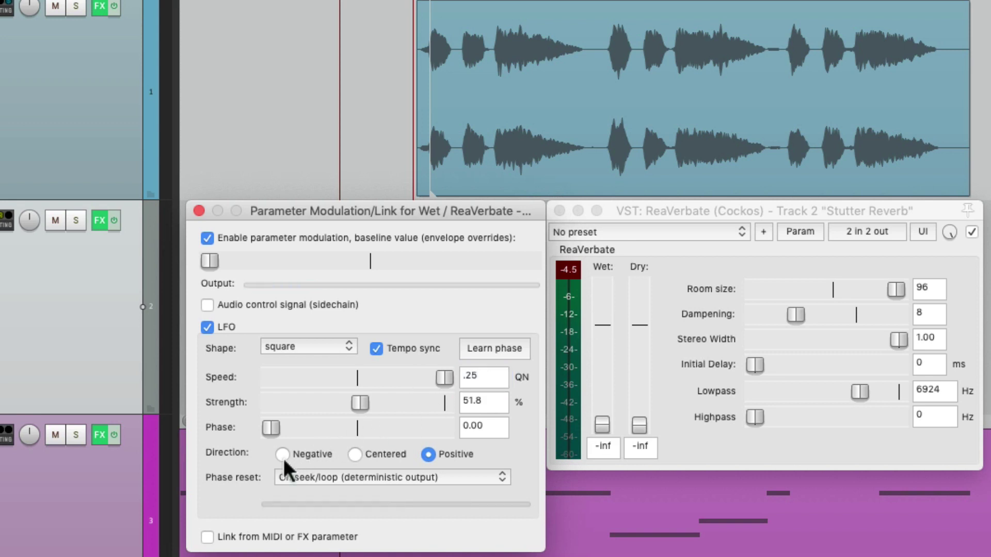
double_click(215, 259)
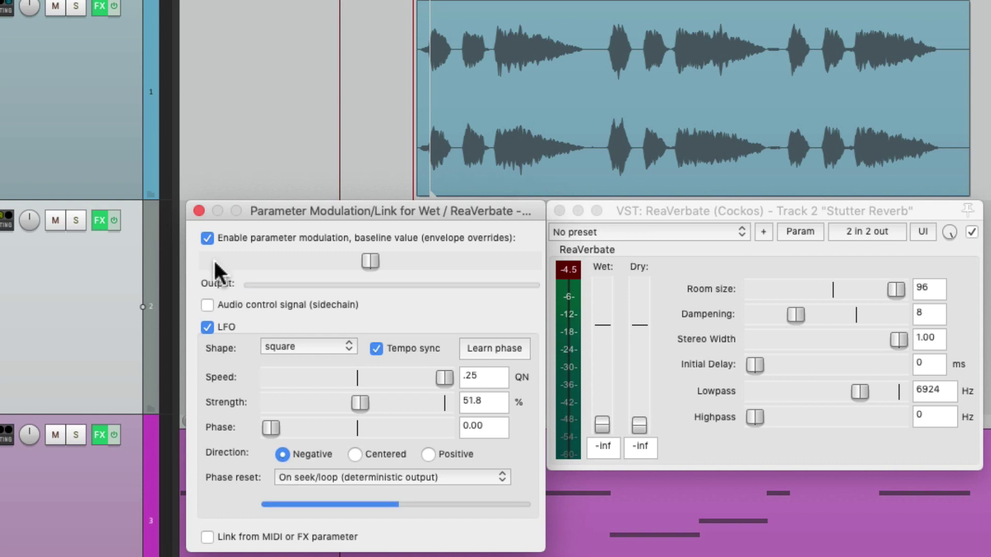
drag(360, 403, 422, 438)
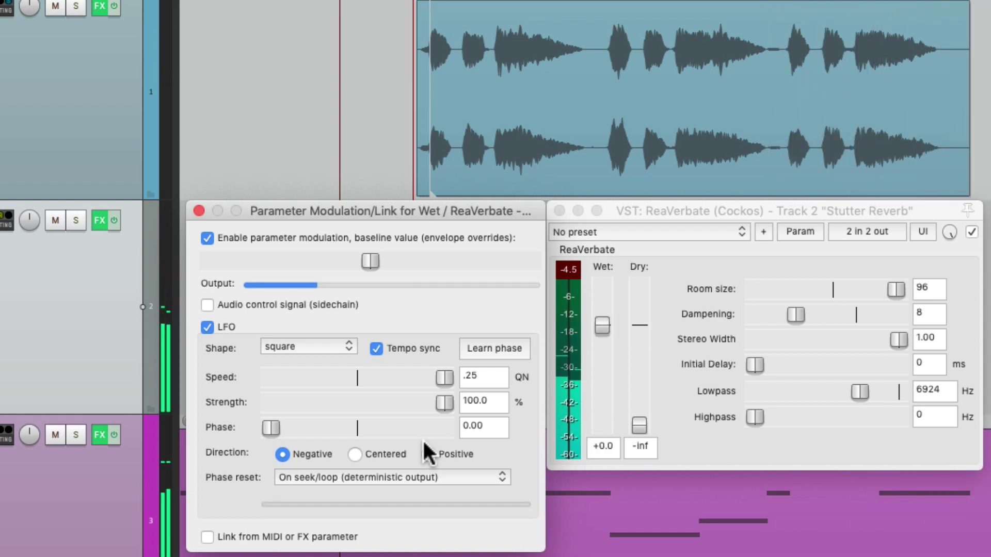
Try an LFO speed of .125 QN during playback and return it to .25 QN
click(495, 377)
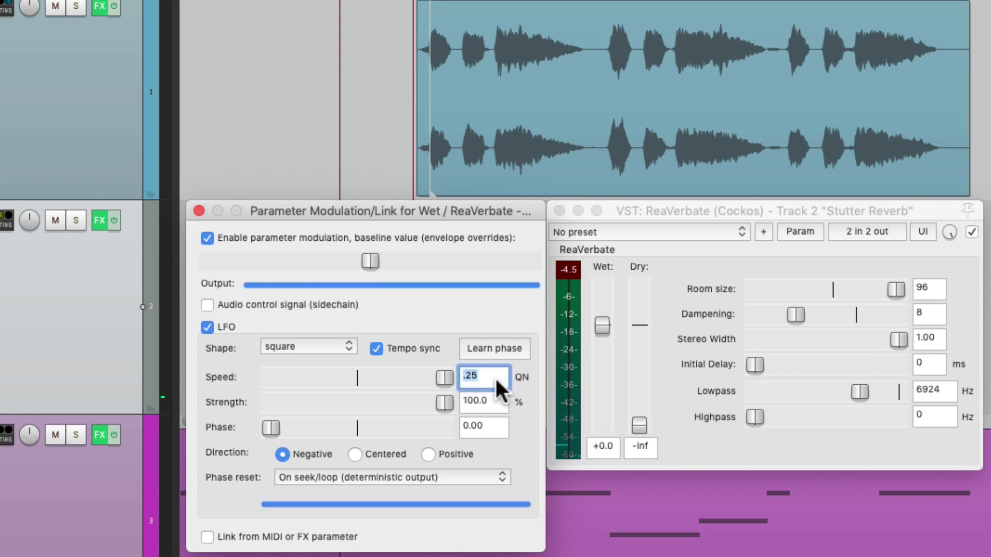
key(BackSpace)
key(BackSpace)
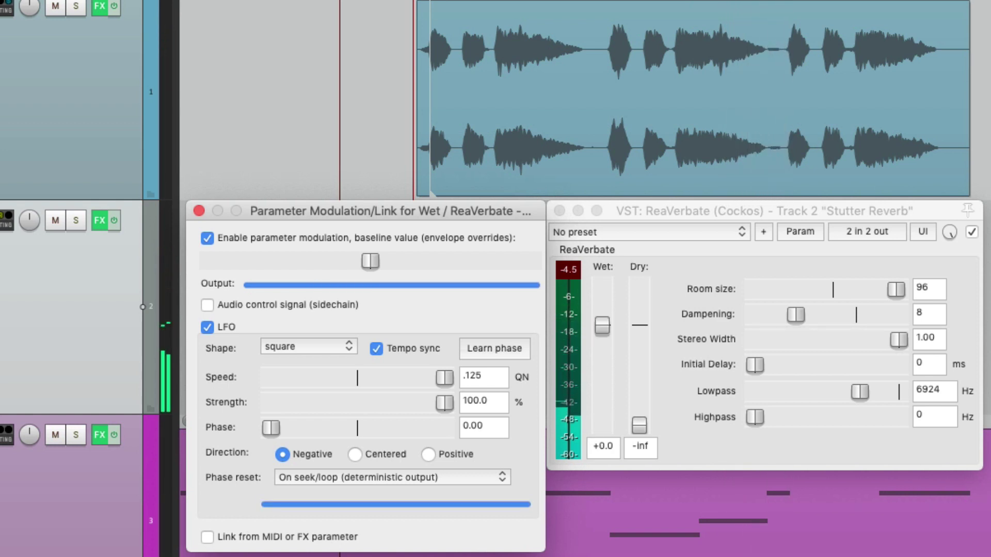
click(493, 375)
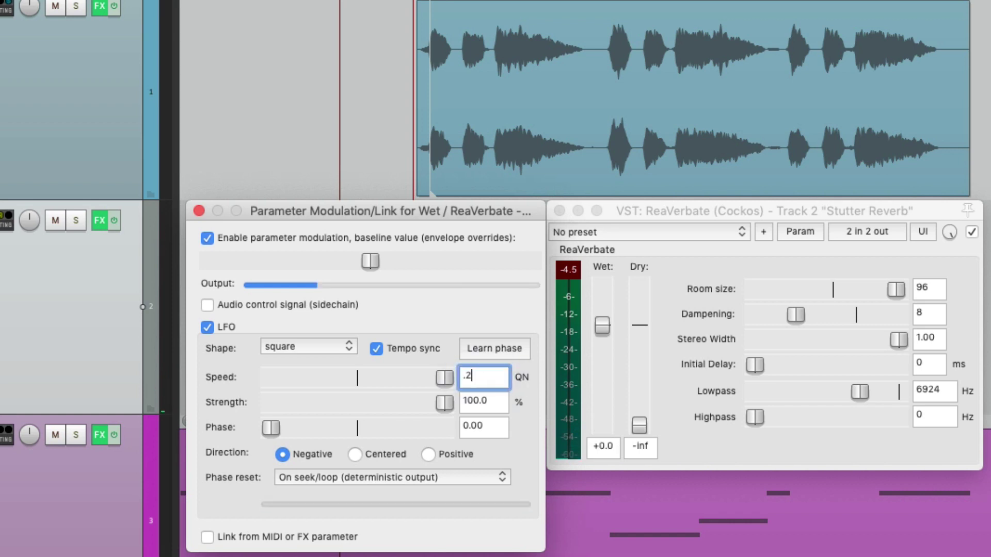
key(space)
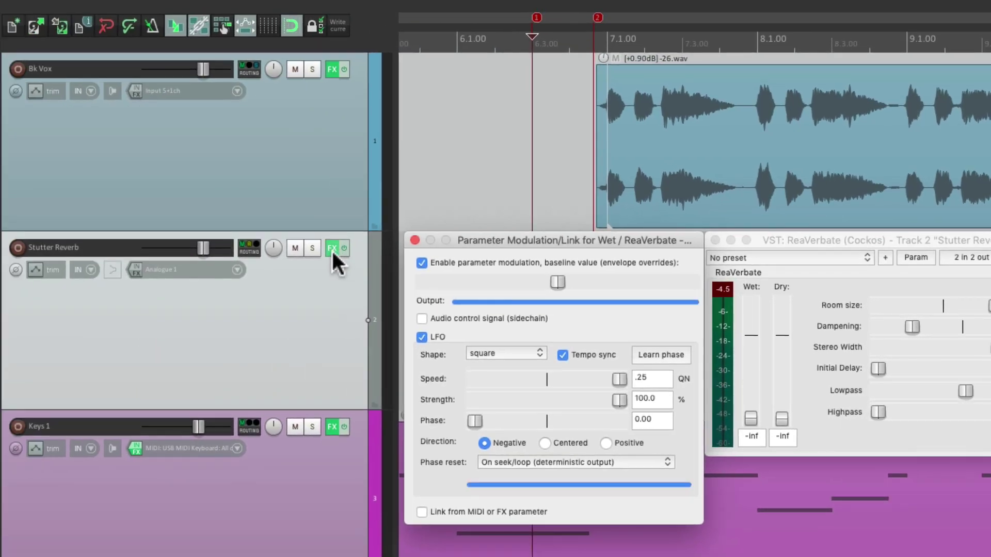
Add the JS: Volume/Pan Smoother v5 plug-in to the Stutter Reverb track's effects chain
click(99, 220)
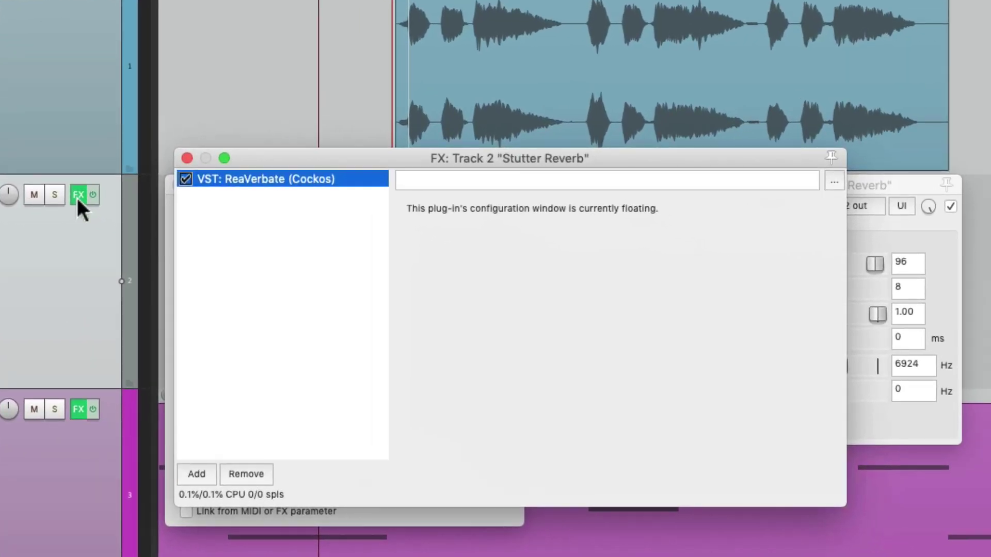
double_click(296, 247)
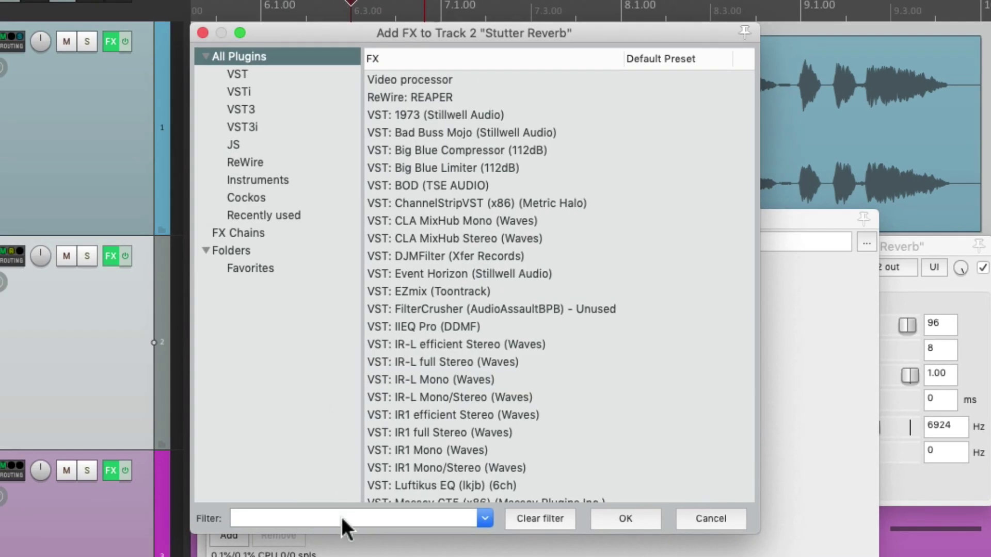
text(pan)
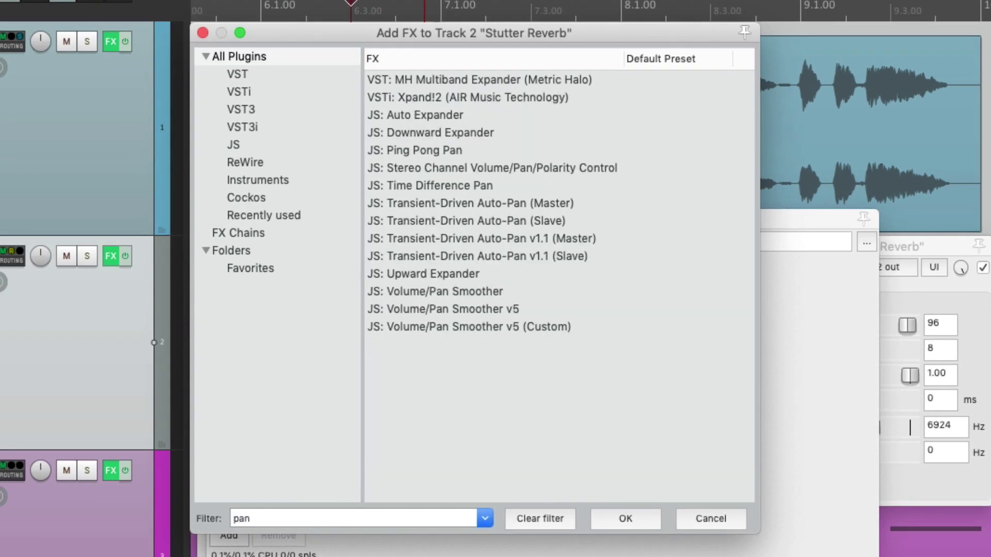
click(481, 309)
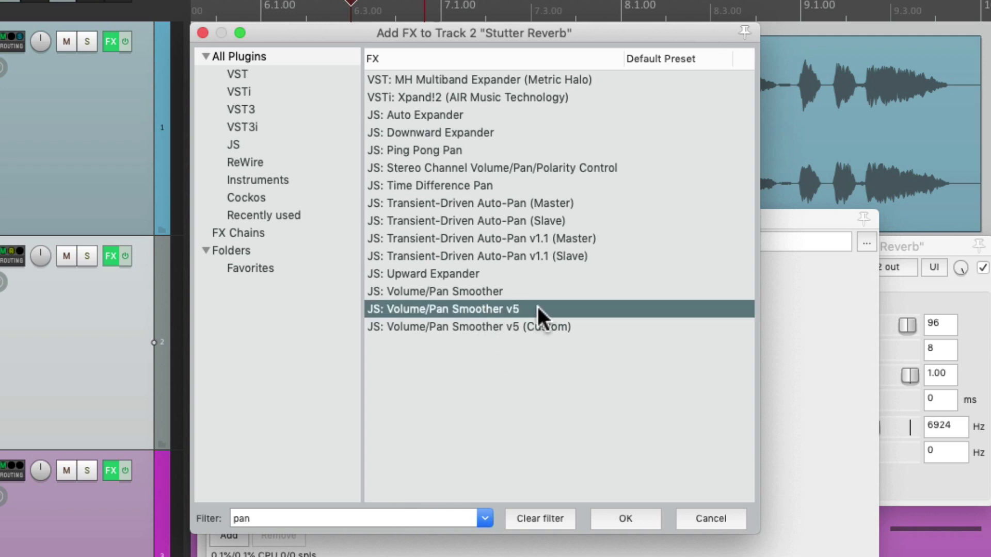
double_click(478, 305)
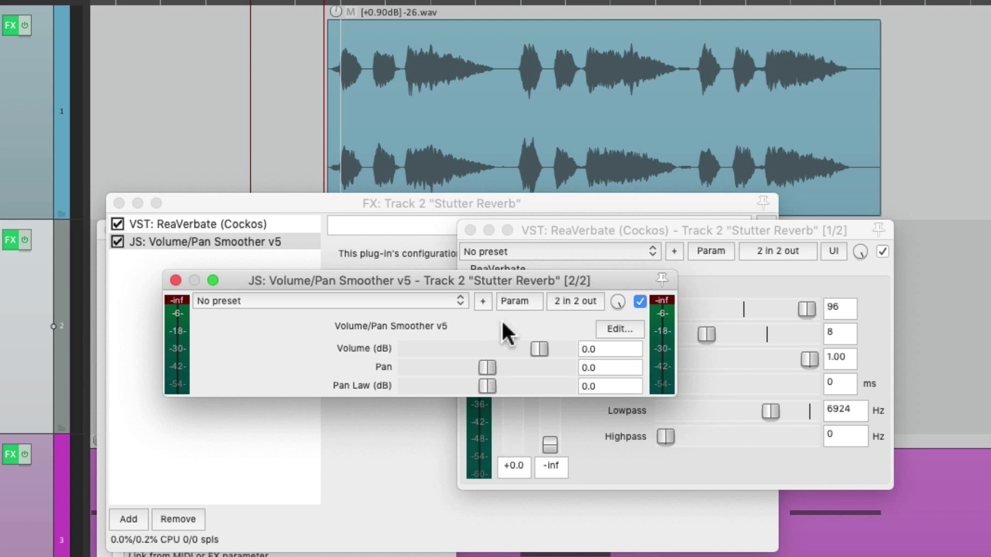
Enable parameter modulation for the Volume/Pan Smoother's Pan with a tempo-synced LFO
click(510, 301)
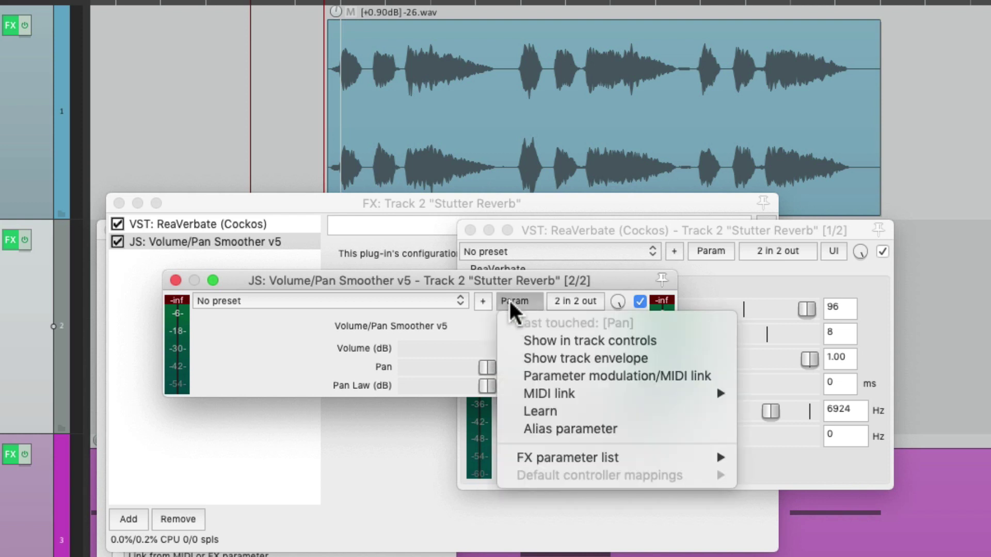
click(522, 377)
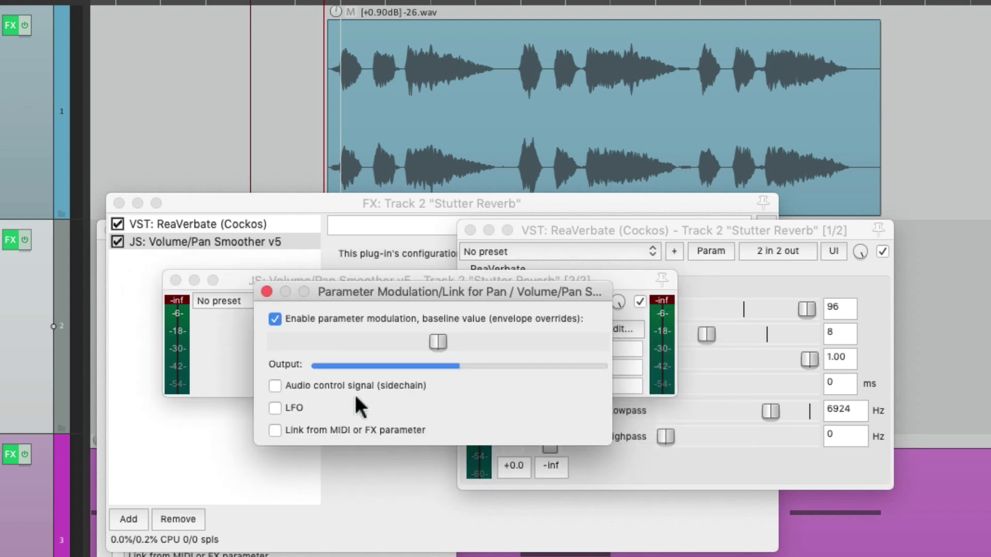
click(276, 407)
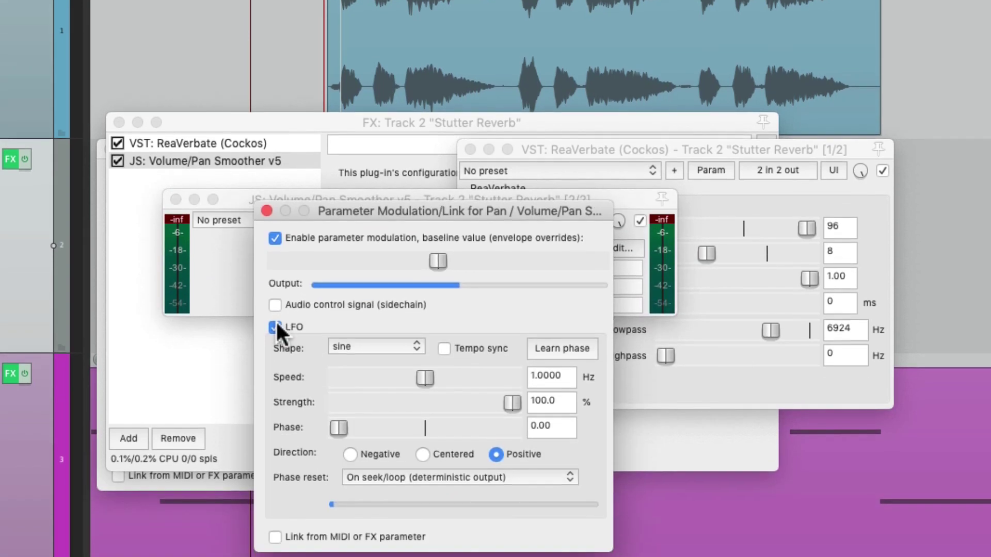
click(443, 348)
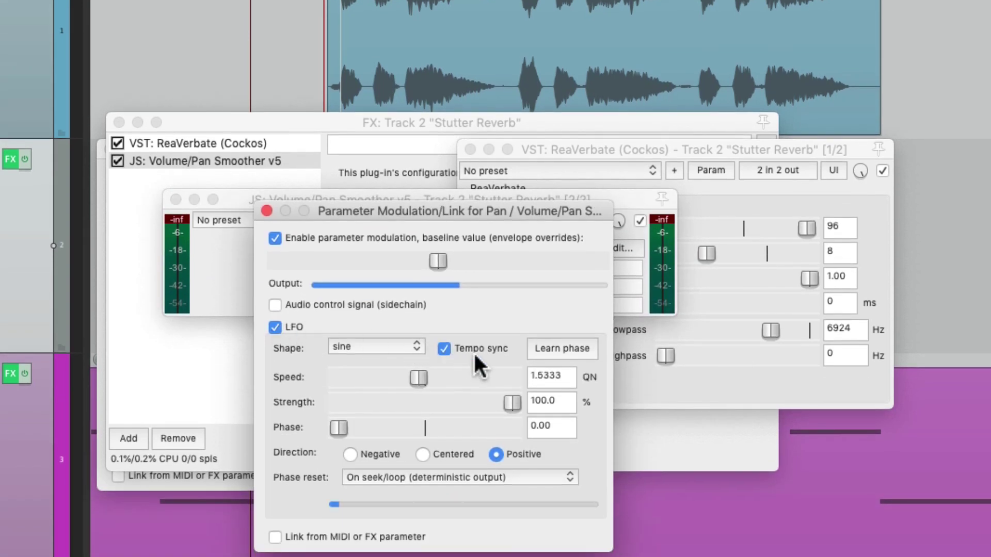
Set the pan LFO's speed to 1 QN and its direction to Centered, and close the modulation settings
text(1)
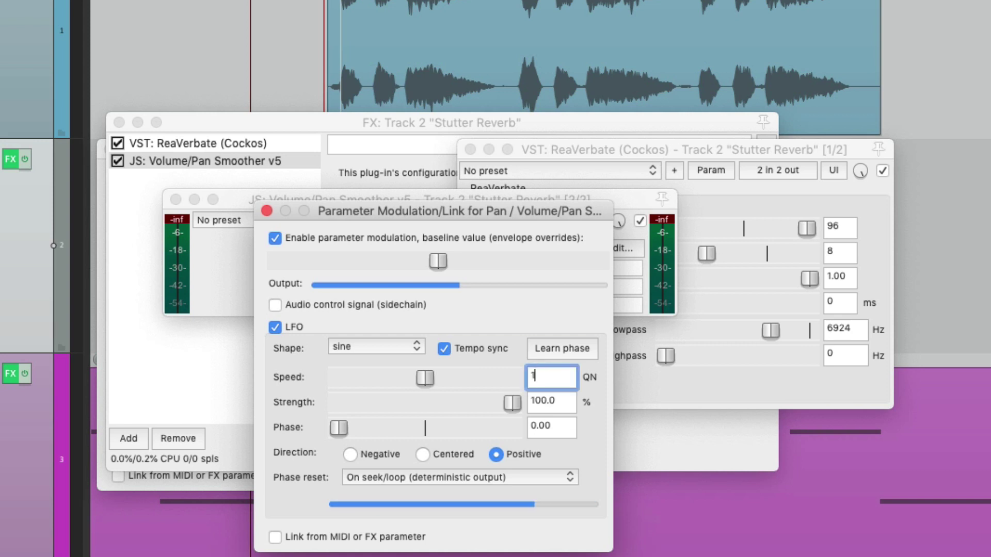
key(Return)
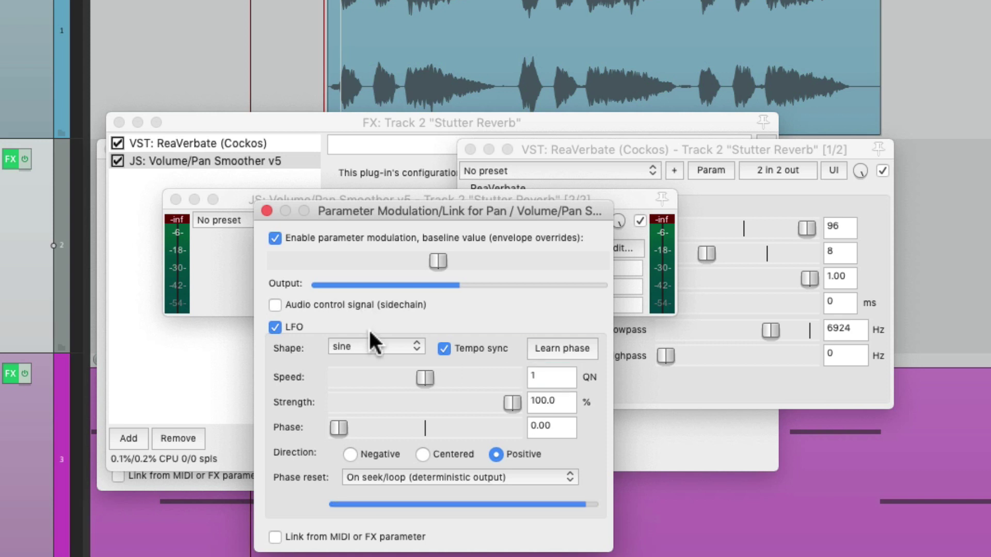
click(422, 452)
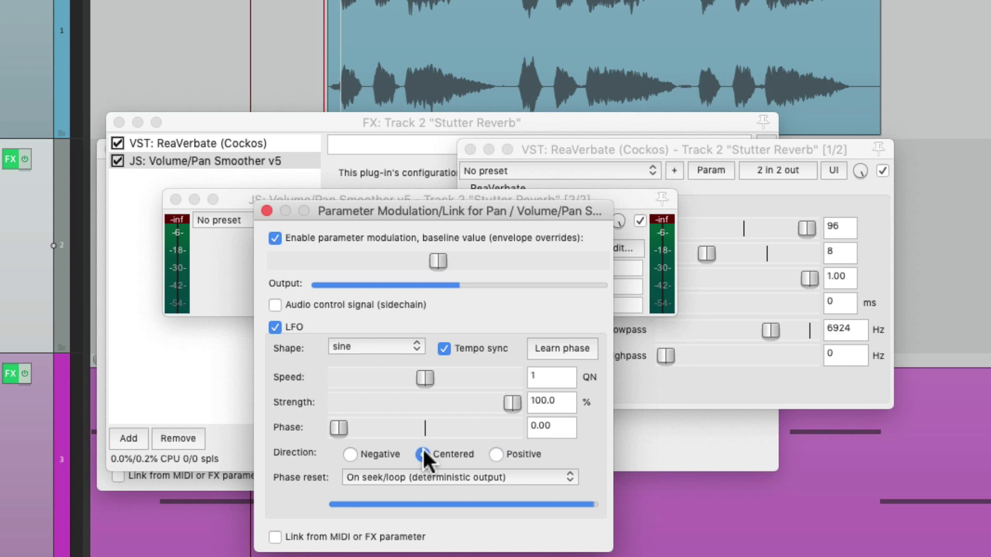
click(266, 211)
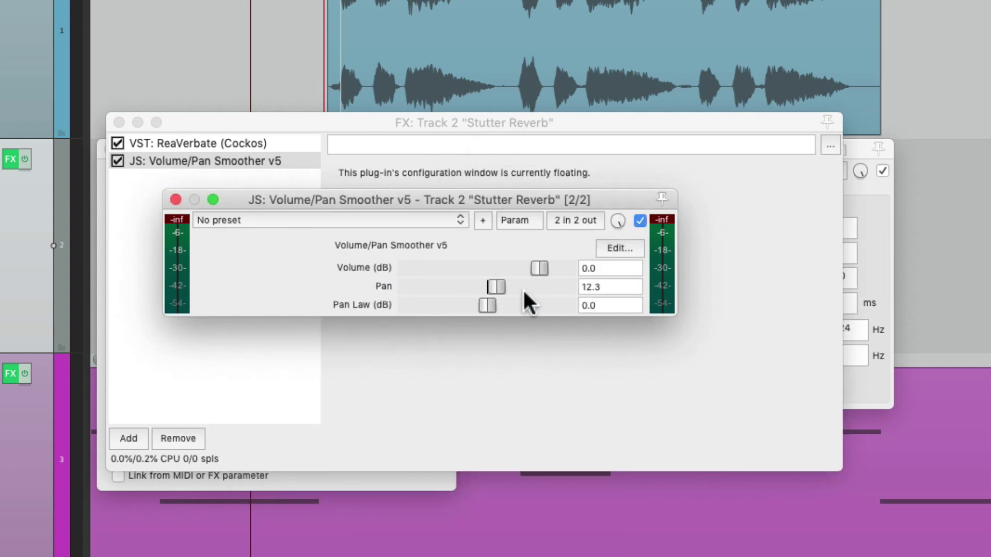
Play the project to hear the stutter reverb with the auto-panning applied
key(space)
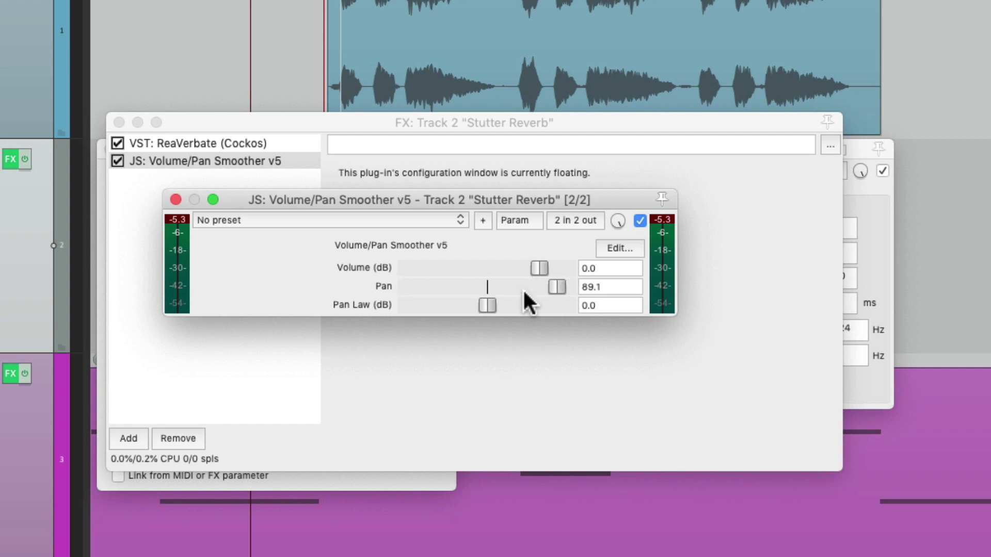
scroll(523, 292, up, 2)
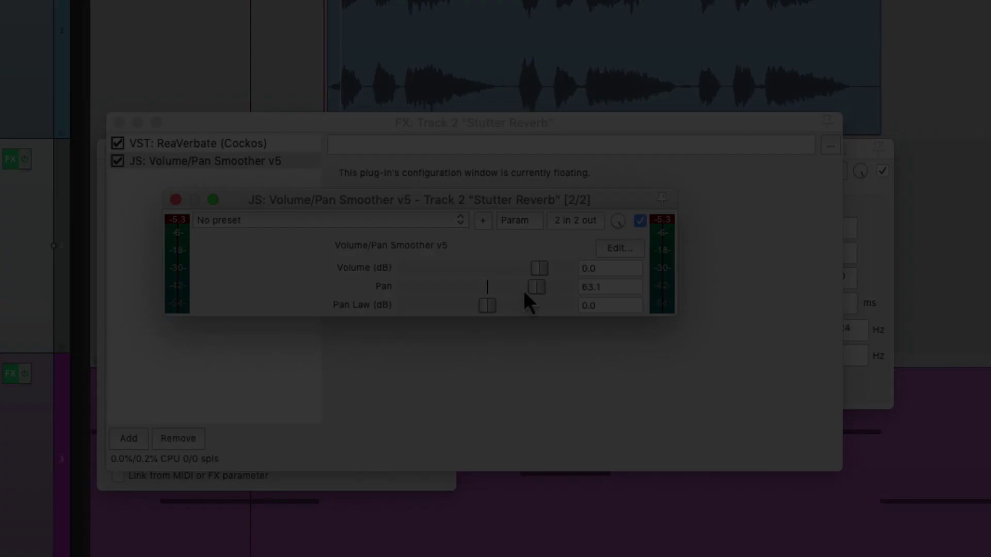